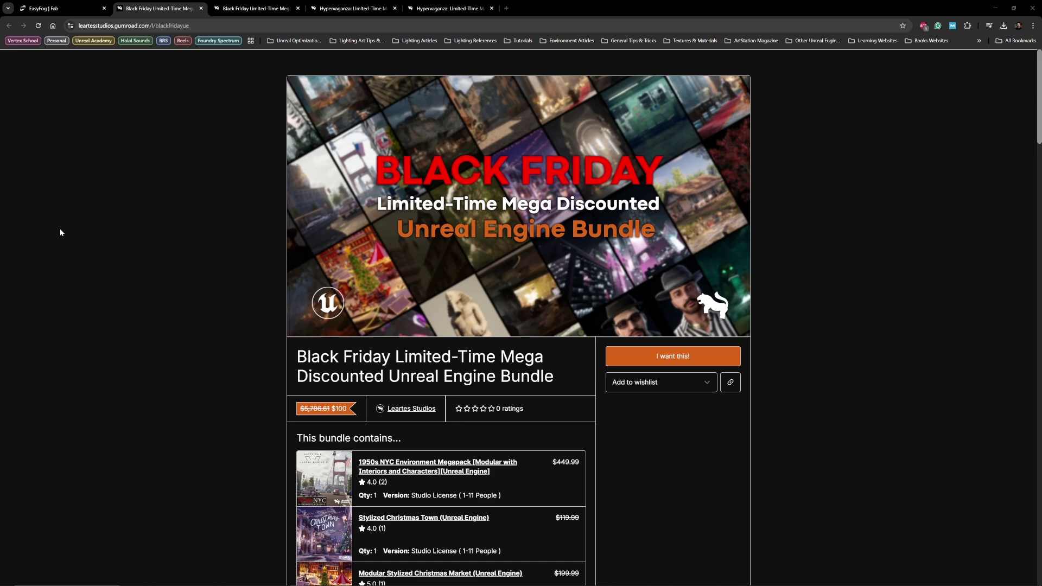
Look through the products included in the Black Friday Unreal Engine bundle
scroll(196, 233, "down", 7)
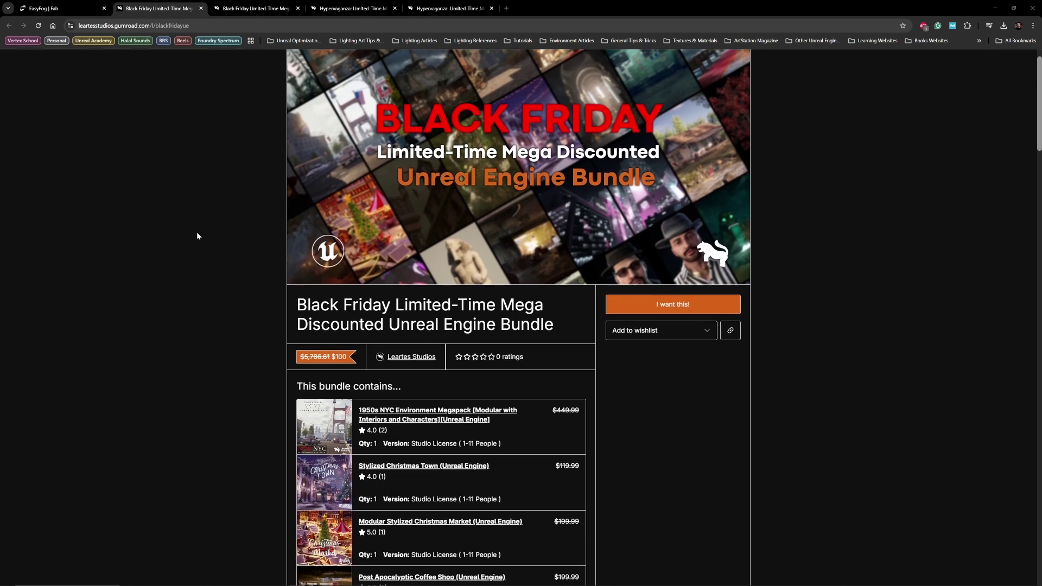
scroll(197, 235, "down", 10)
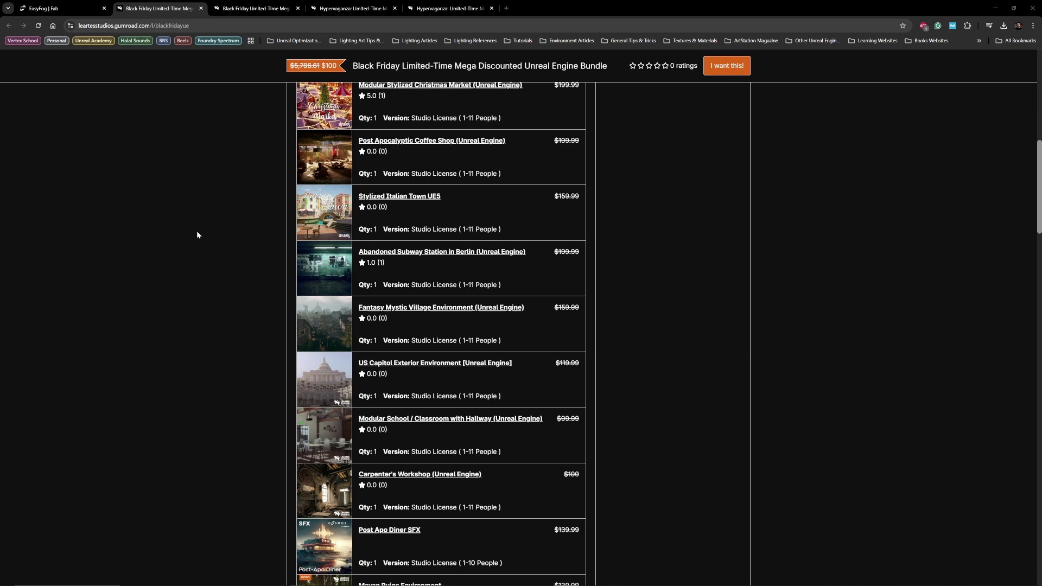
scroll(197, 234, "down", 5)
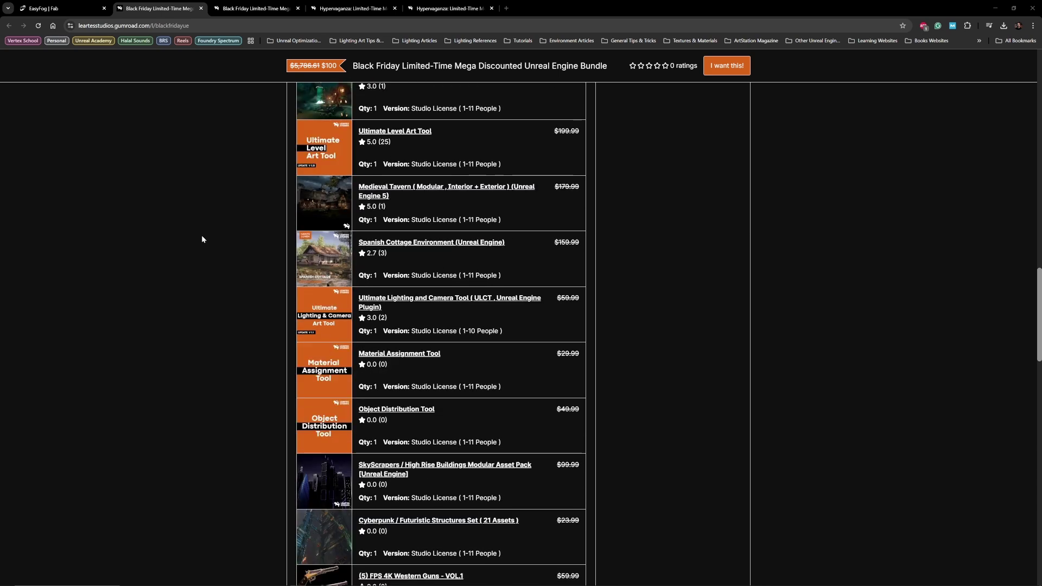
scroll(201, 240, "down", 2)
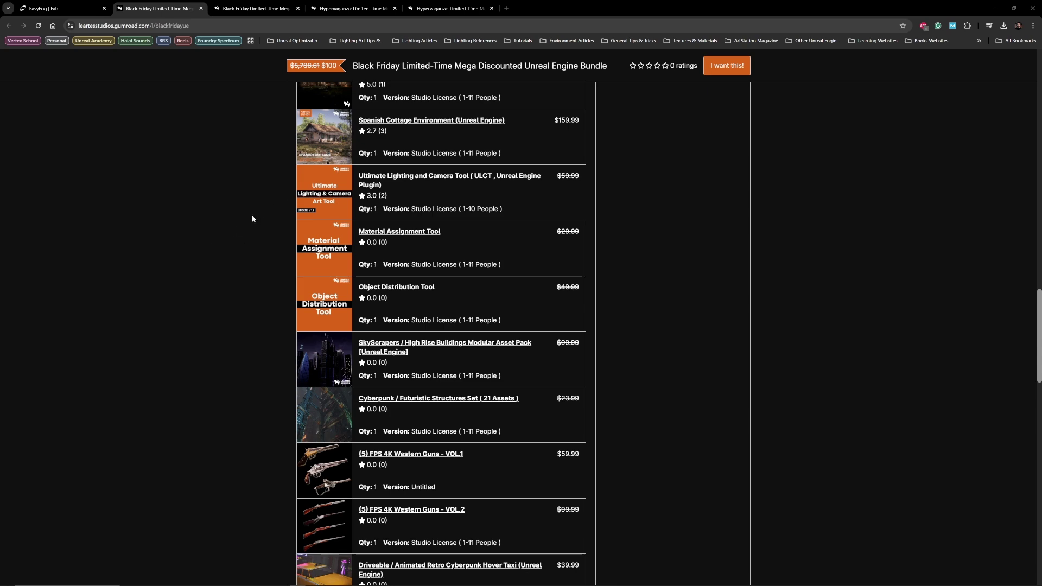
scroll(251, 216, "down", 6)
Switch to the Hypervaganza Unreal assets bundle page and review the products it contains
key("ctrl+Tab")
key("ctrl+Tab")
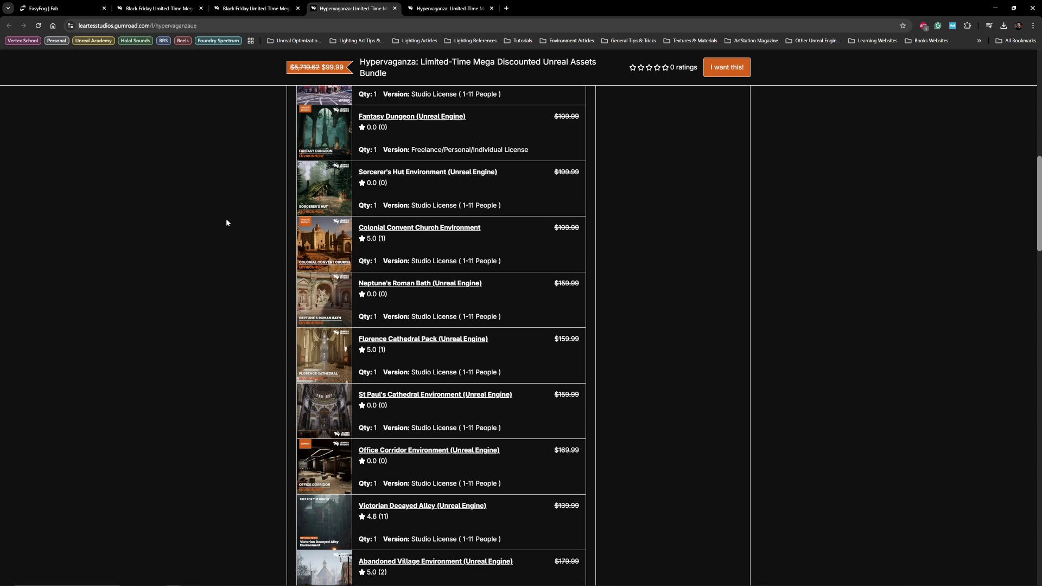
scroll(227, 222, "down", 1)
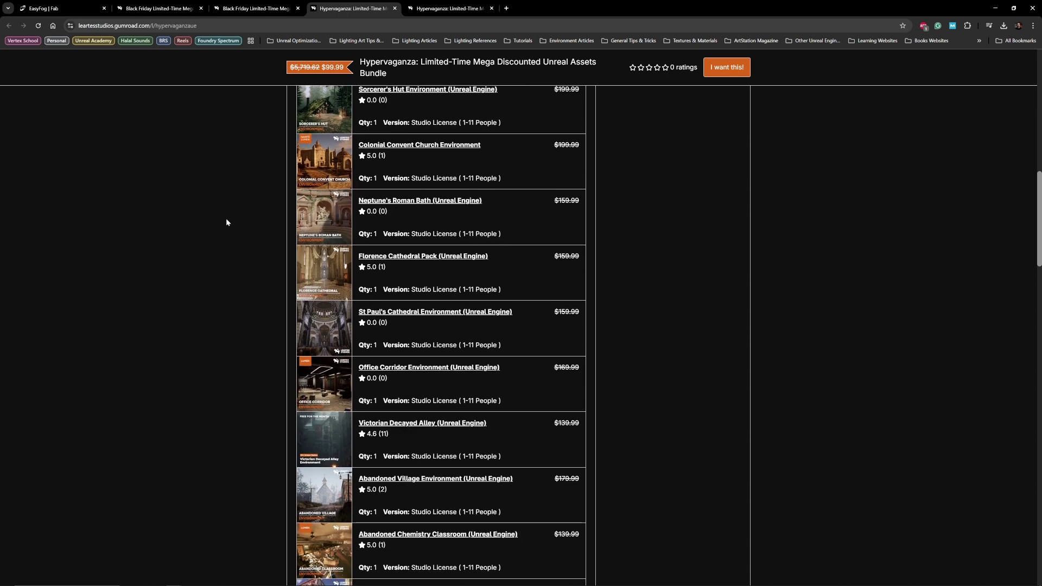
scroll(227, 222, "down", 3)
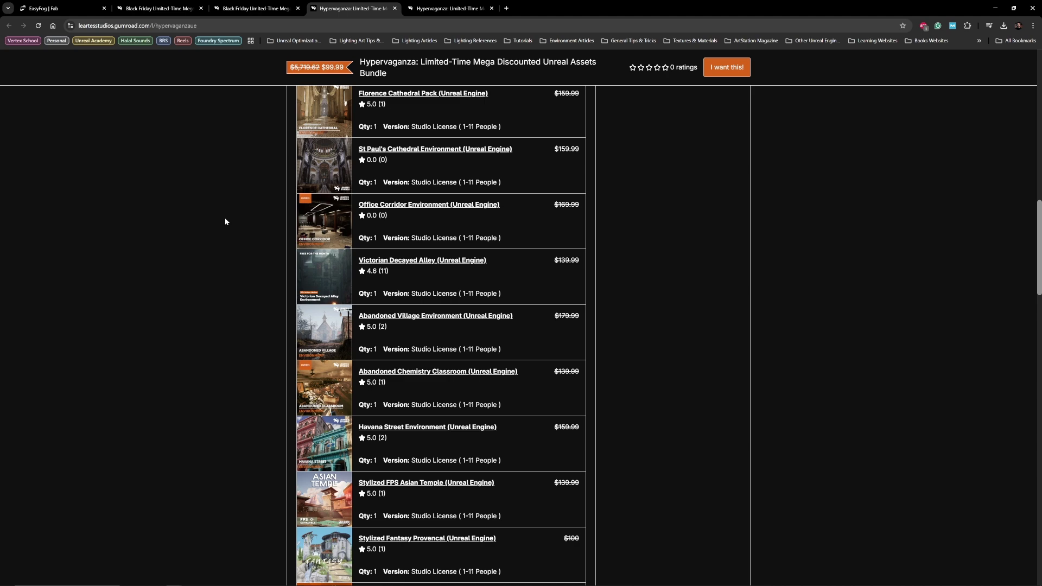
scroll(212, 277, "up", 5)
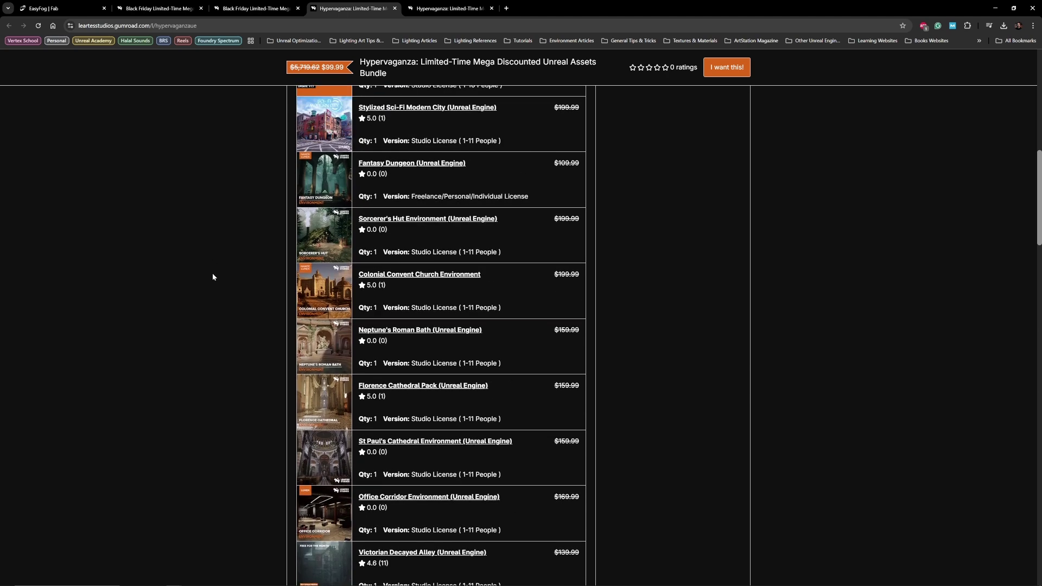
scroll(212, 299, "up", 1)
scroll(217, 299, "up", 8)
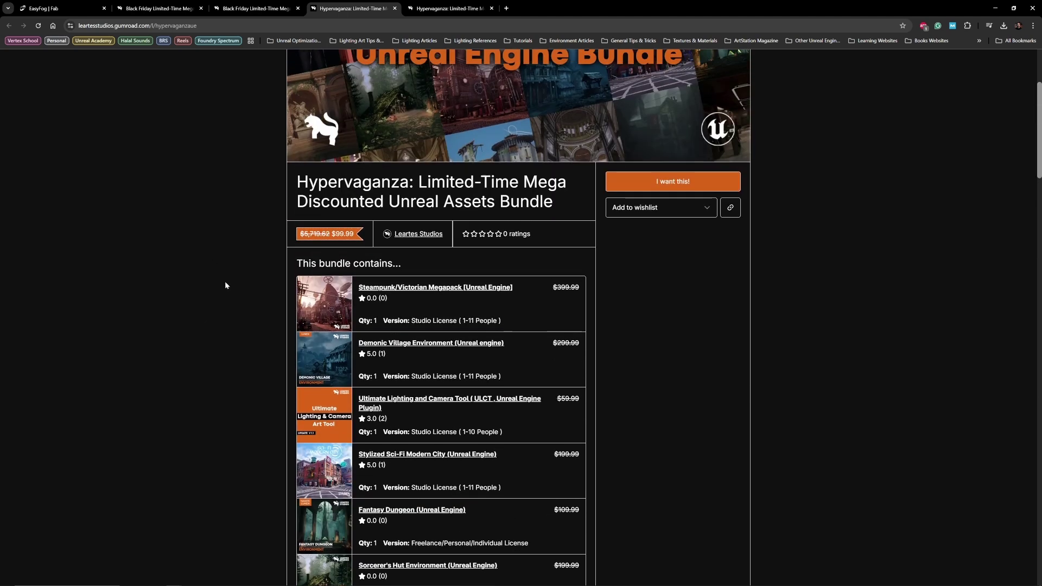
scroll(227, 275, "up", 1)
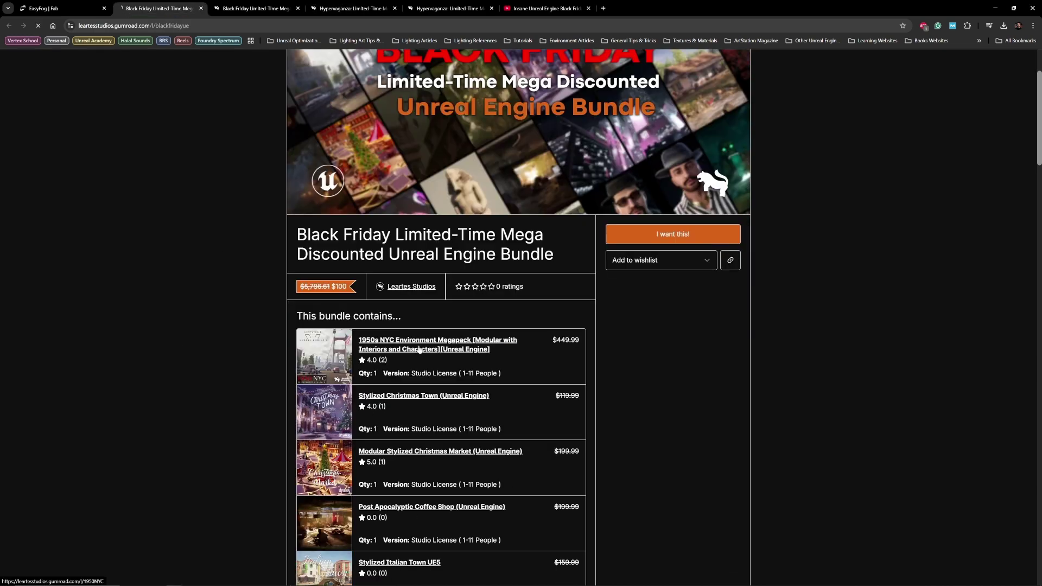
Review the Black Friday bundle's contents again, down to the level art, lighting and object distribution tools
scroll(223, 327, "down", 15)
scroll(222, 332, "down", 20)
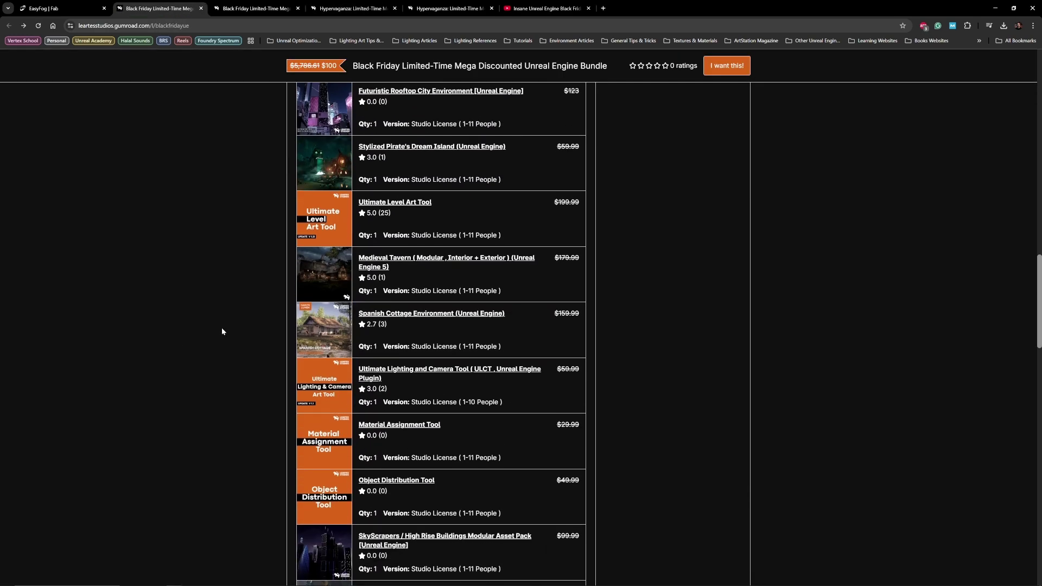
scroll(224, 327, "down", 10)
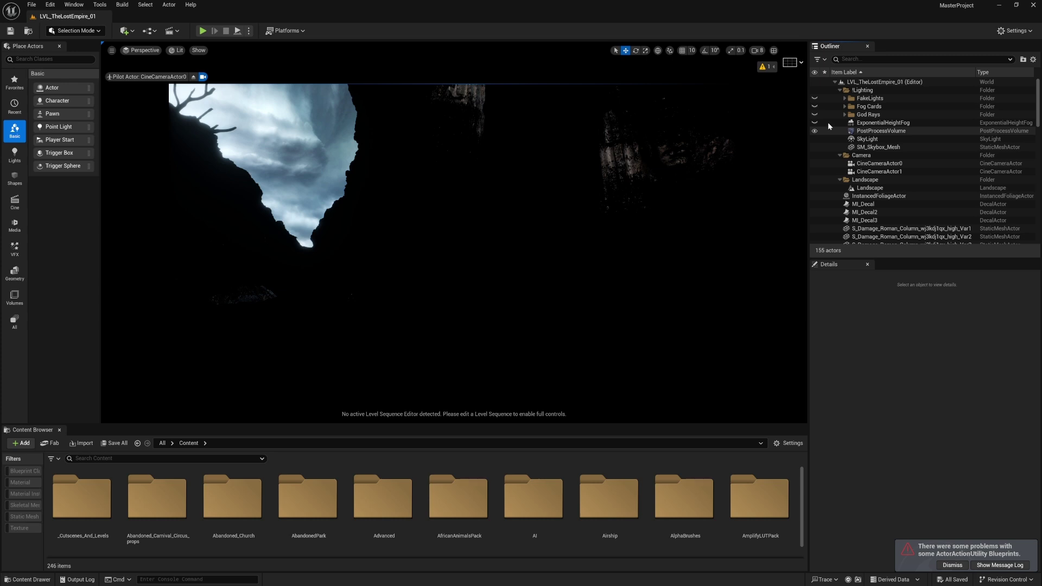
Place a new Exponential Height Fog actor from the VFX category in the level and delete it again
left_click(821, 123)
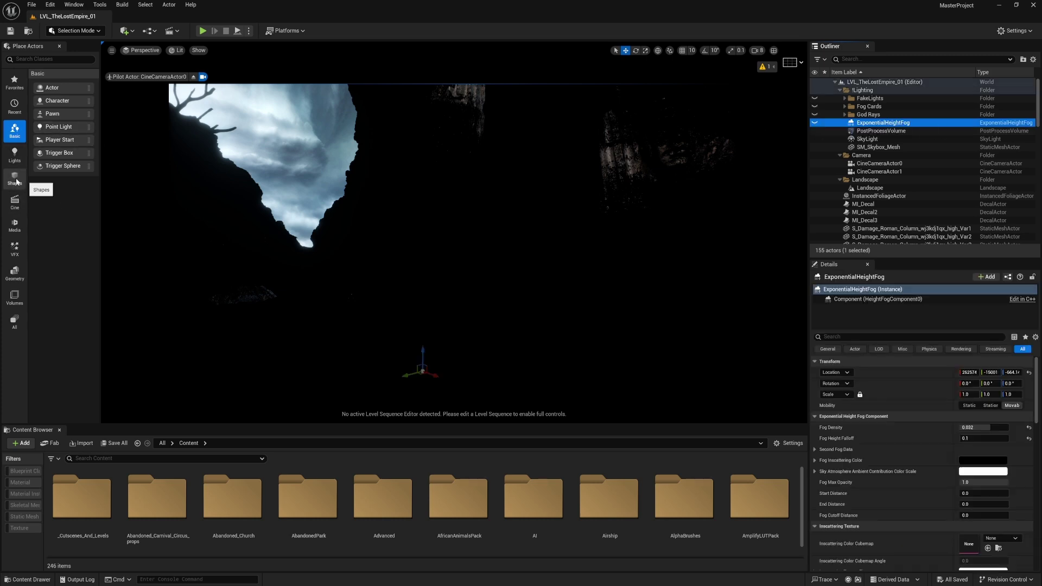
left_click(15, 155)
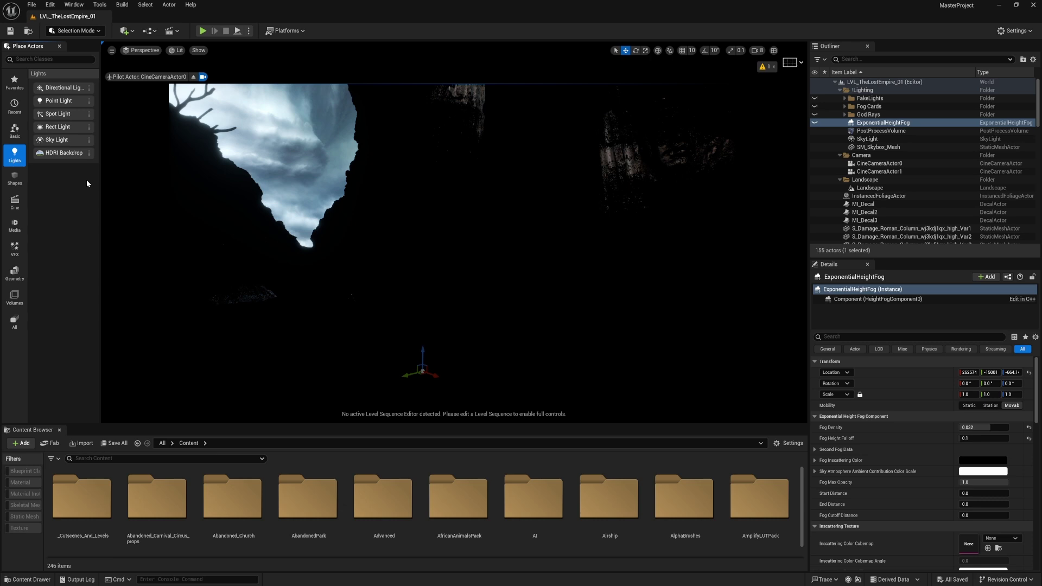
left_click(15, 247)
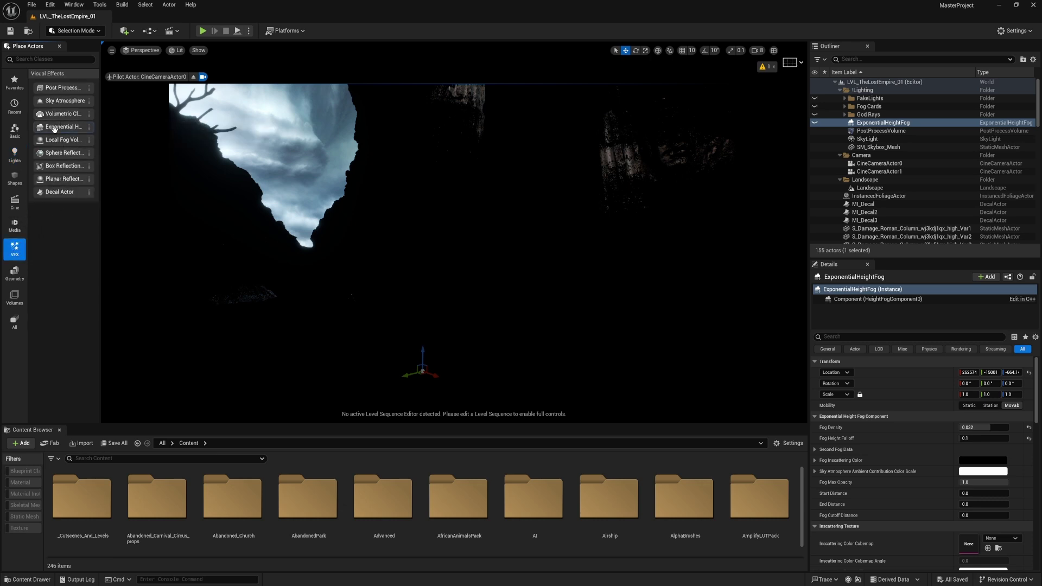
left_click_drag(54, 128, 320, 343)
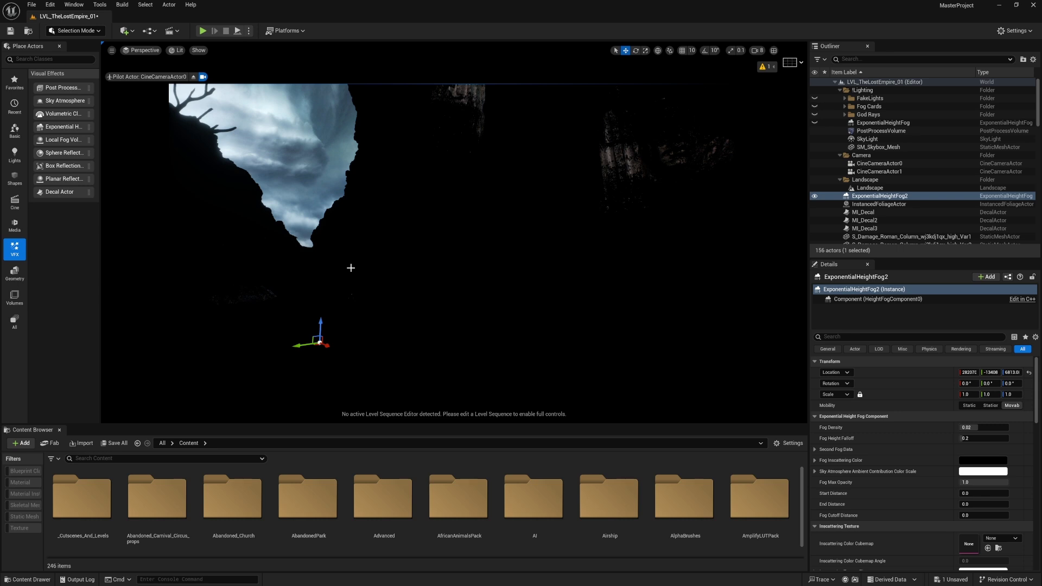
key("Delete")
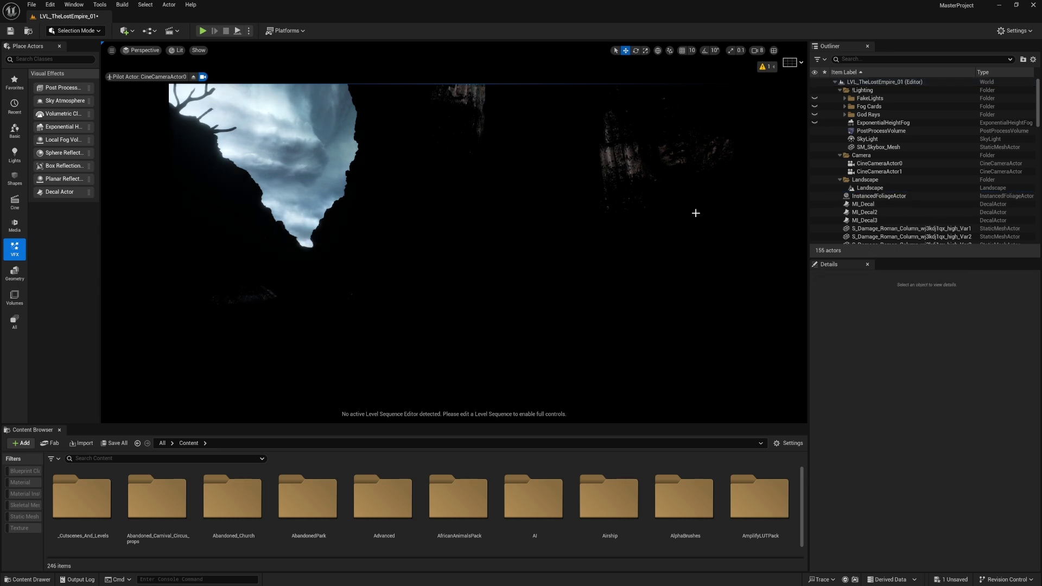
Select the existing ExponentialHeightFog actor in the lighting folder, make it visible and cancel the pending autosave
left_click(874, 123)
left_click(814, 123)
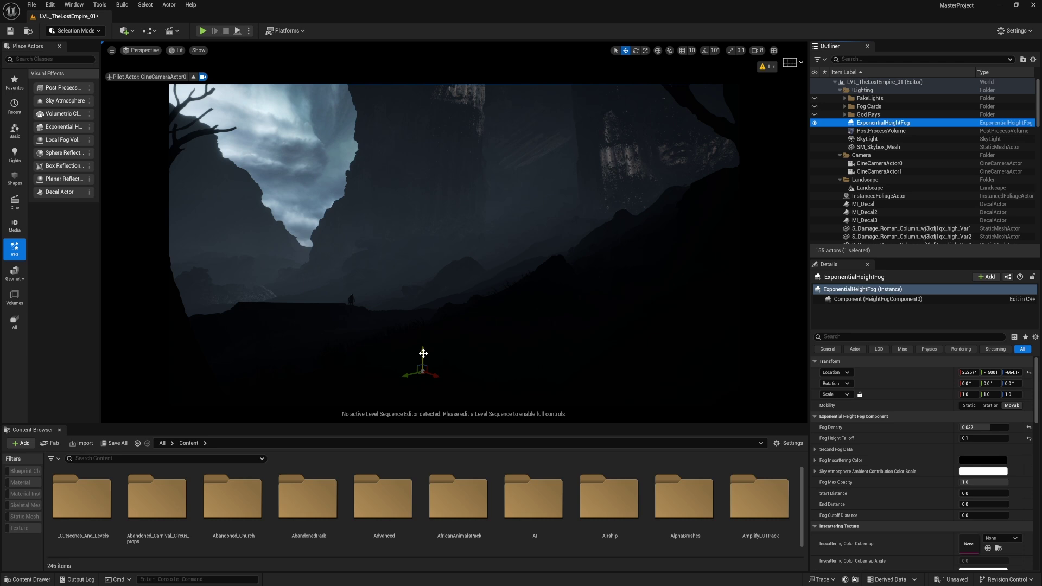
left_click_drag(424, 353, 464, 310)
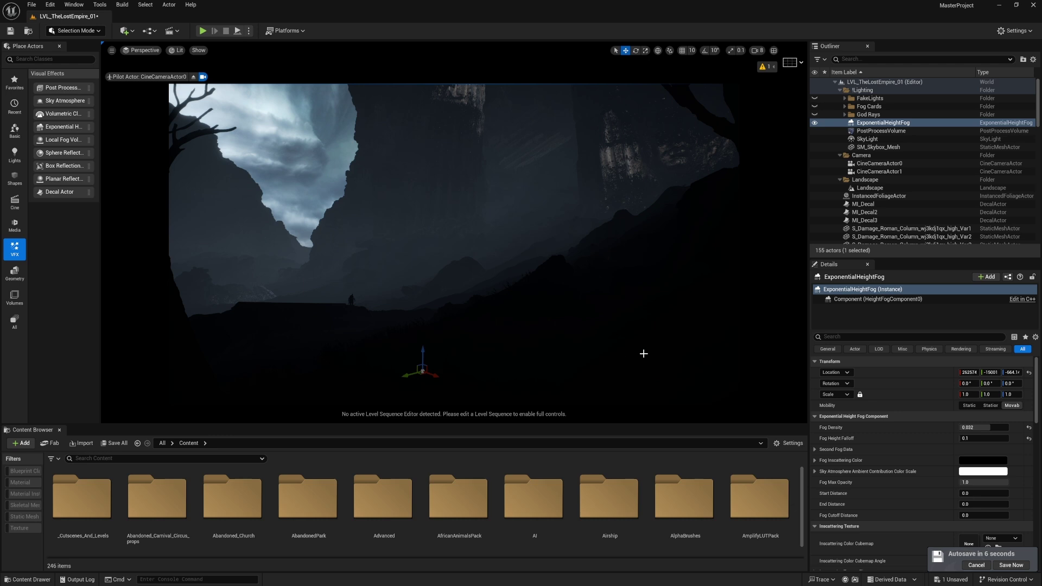
left_click(977, 565)
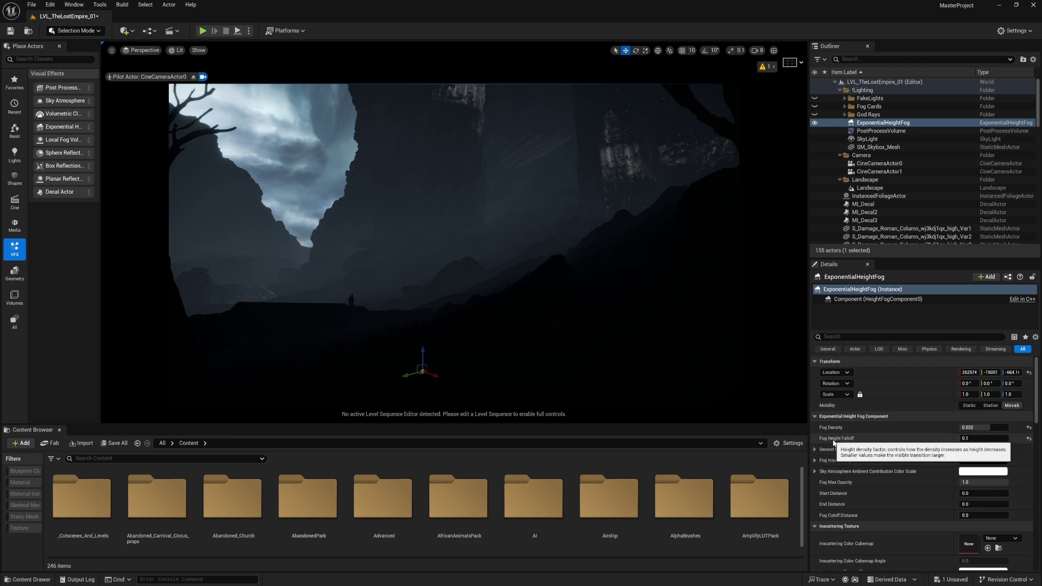
Try a Fog Height Falloff of about 0.51 and raise the height fog actor vertically, undoing each change
mouse_move(971, 439)
left_mouse_down()
mouse_move(1009, 438)
mouse_move(993, 438)
left_mouse_up()
type("0.001")
key("Return")
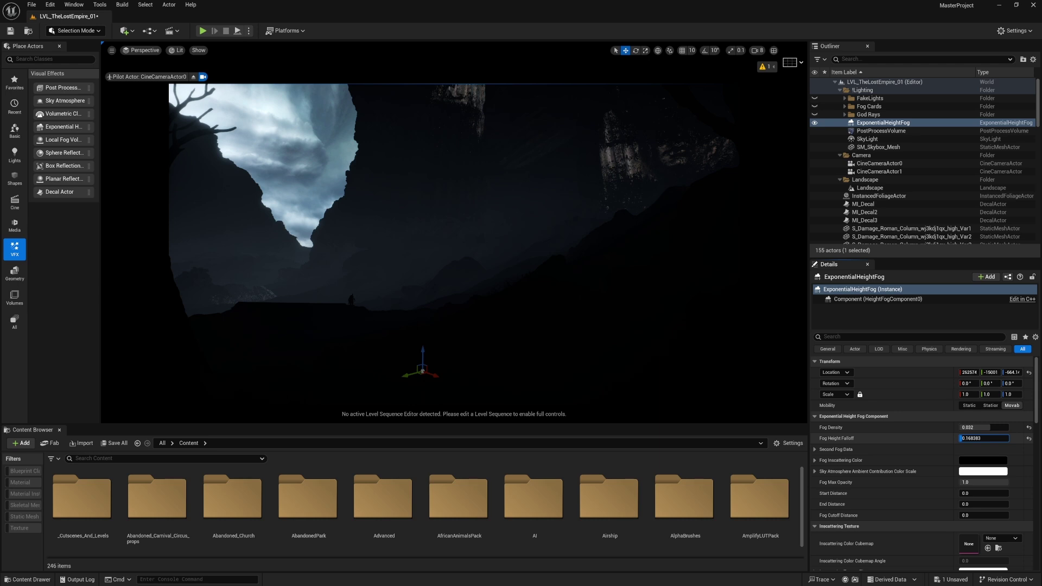
left_click_drag(992, 438, 1005, 438)
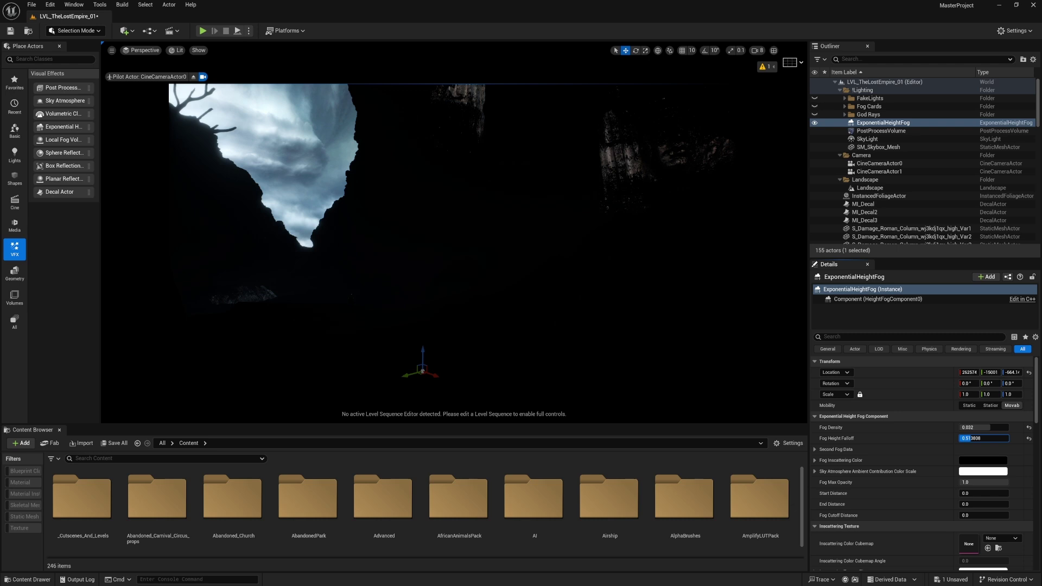
left_click_drag(423, 355, 424, 252)
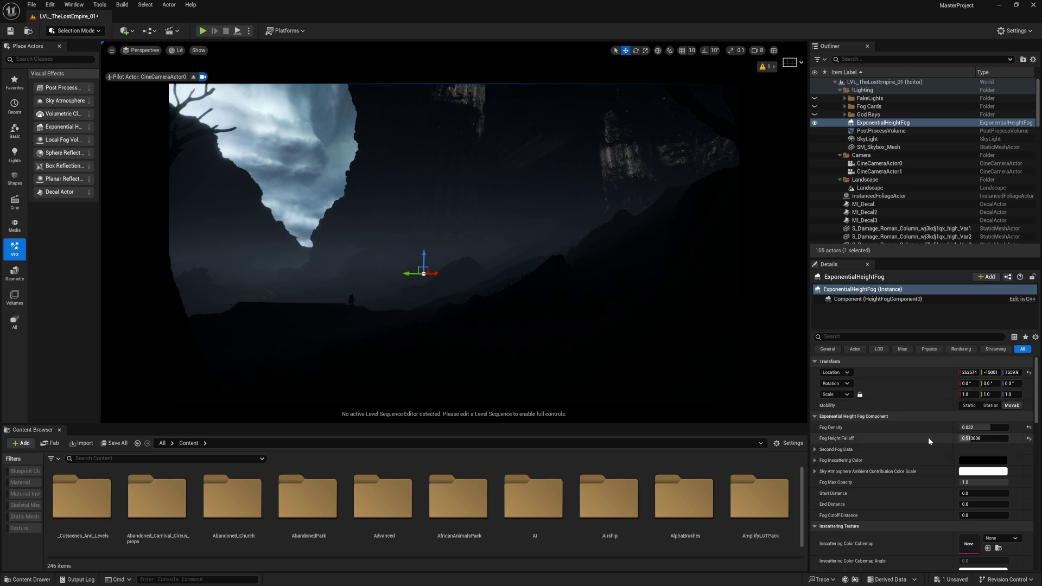
key("ctrl+z")
key("ctrl+z")
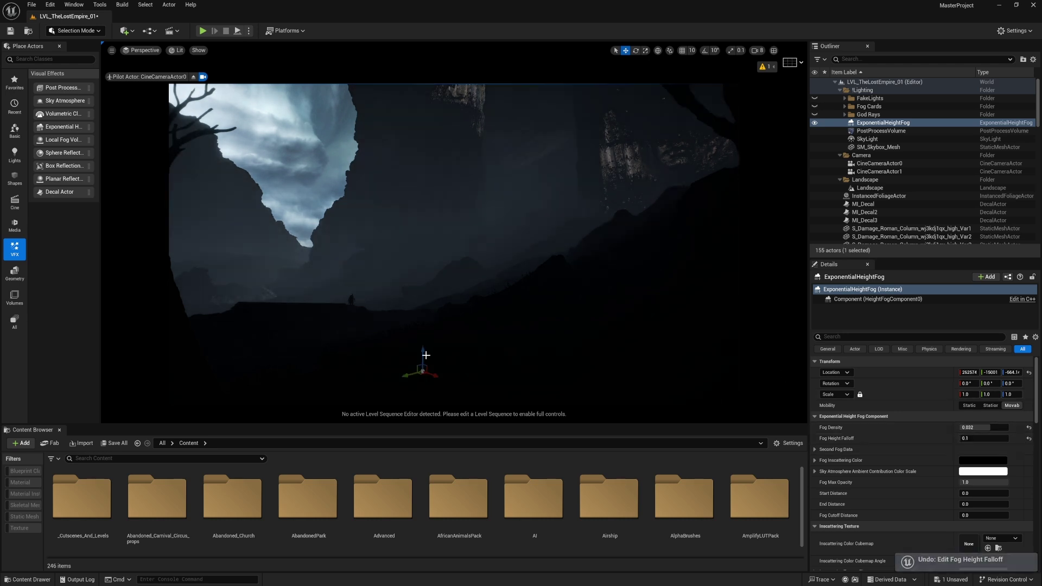
left_click_drag(426, 356, 420, 244)
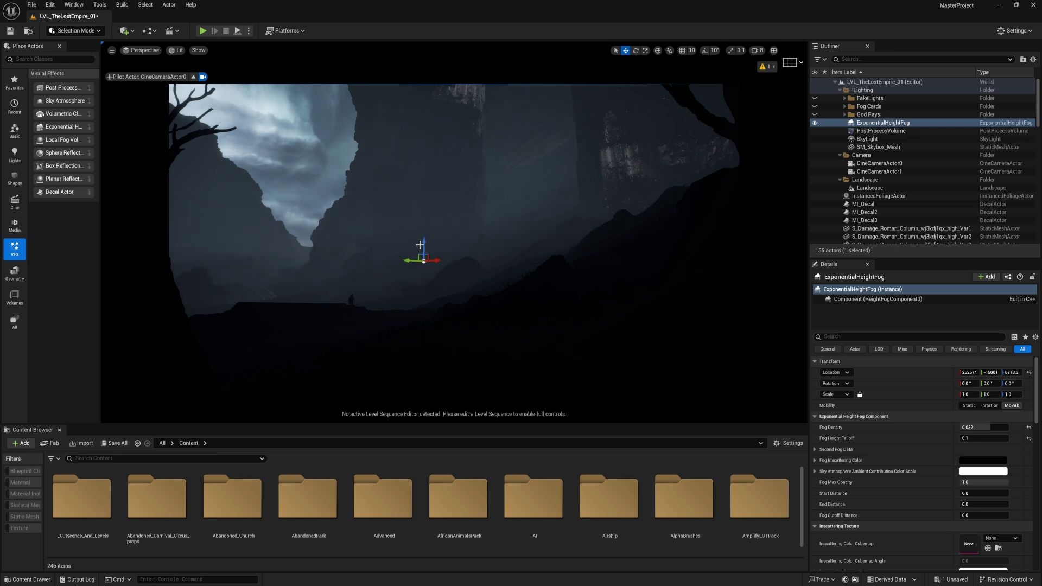
key("ctrl+z")
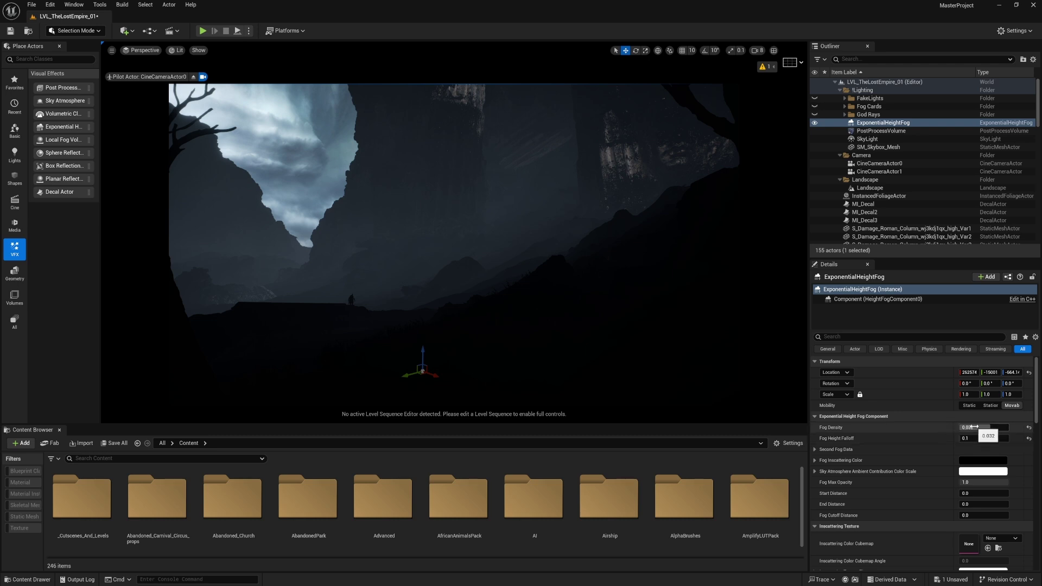
Set the height fog's Fog Density to 1.0
left_click_drag(975, 427, 981, 428)
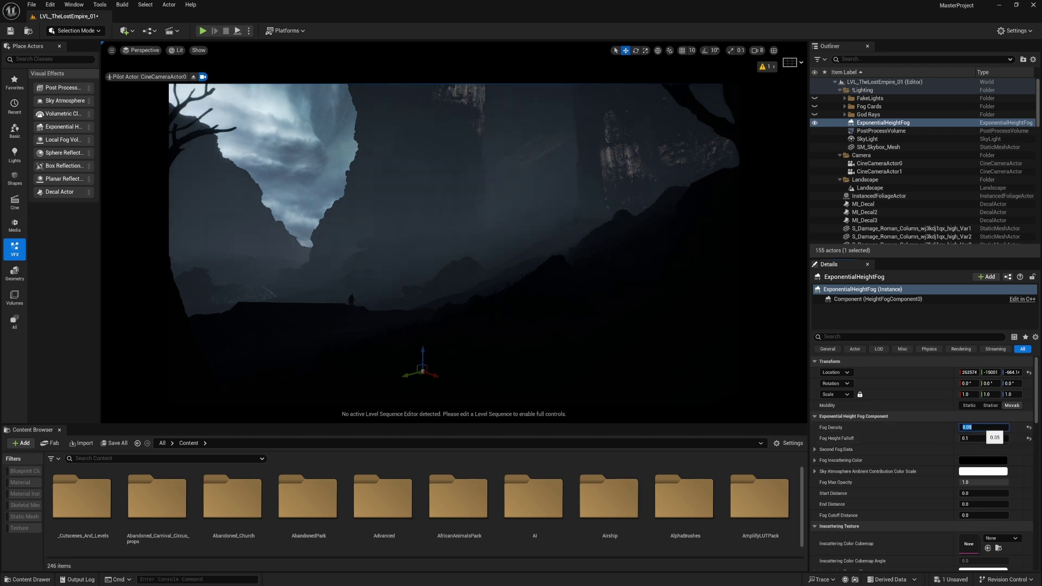
type("1")
key("Return")
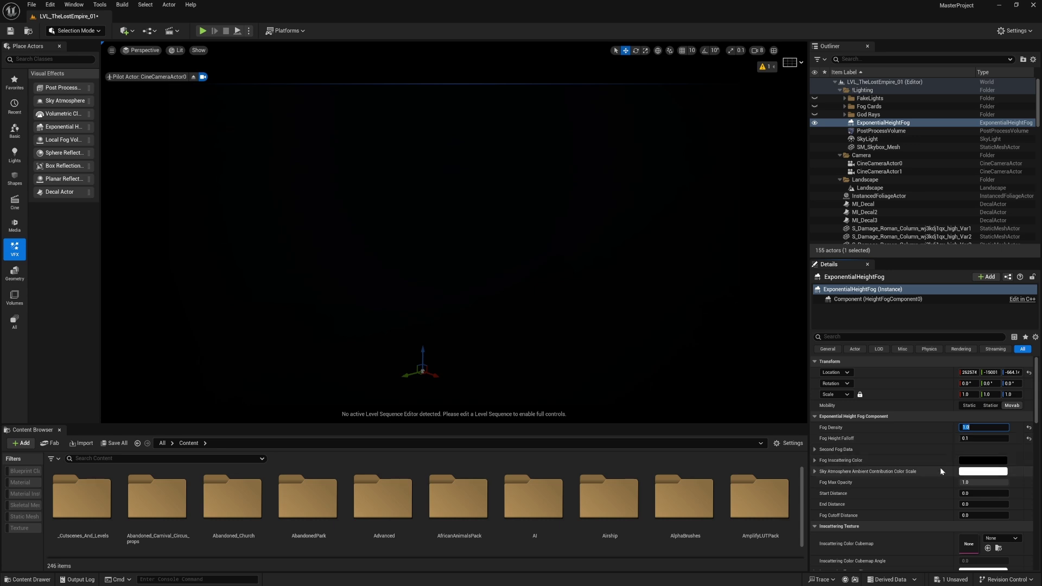
Set the Fog Inscattering Color to a light grey with a value of about 0.74
left_click(988, 460)
left_click_drag(925, 461, 932, 419)
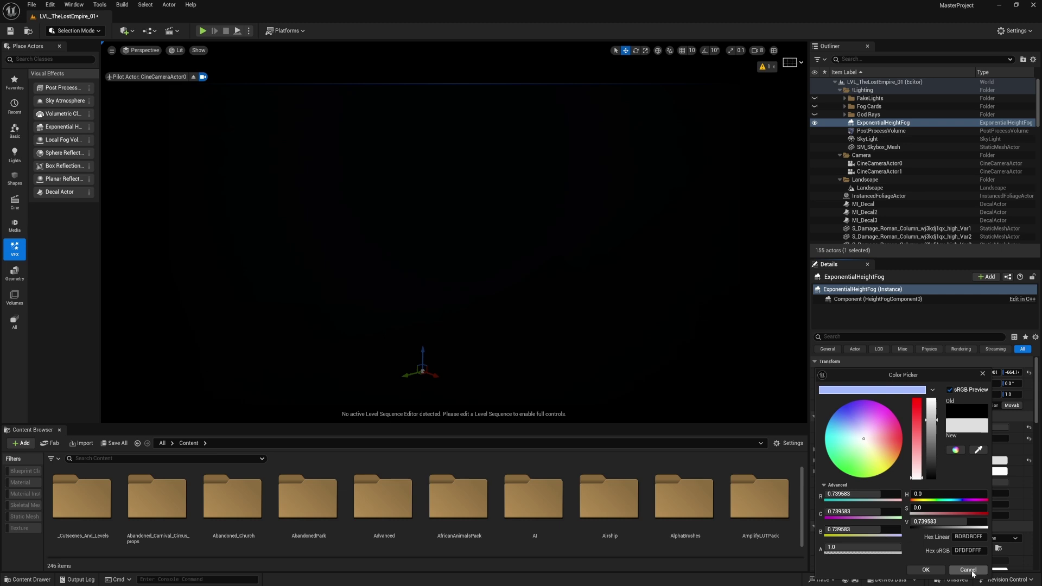
left_click(926, 570)
Disable Volumetric Fog on the exponential height fog
scroll(924, 474, "down", 2)
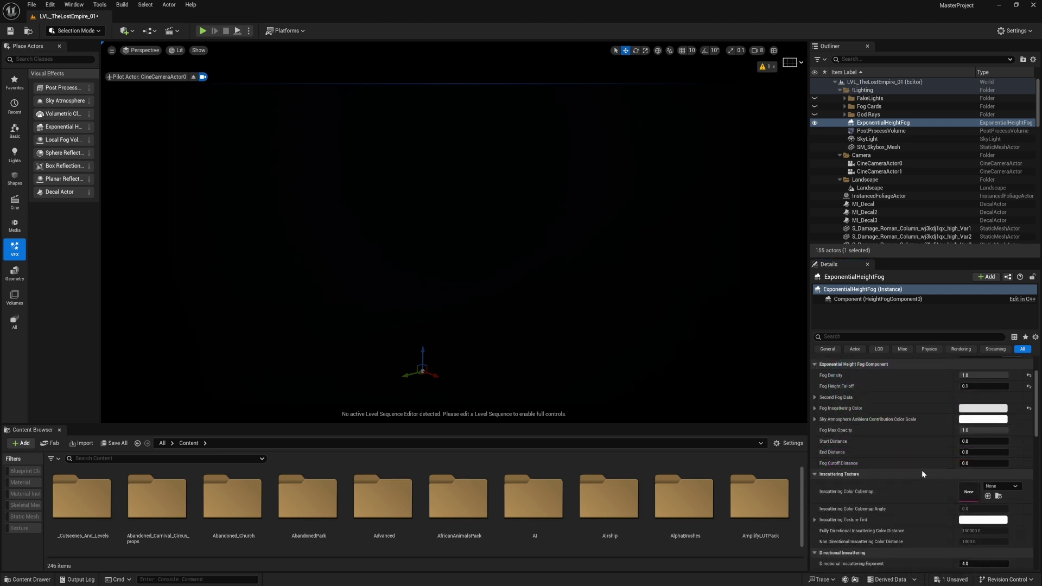
scroll(918, 456, "down", 4)
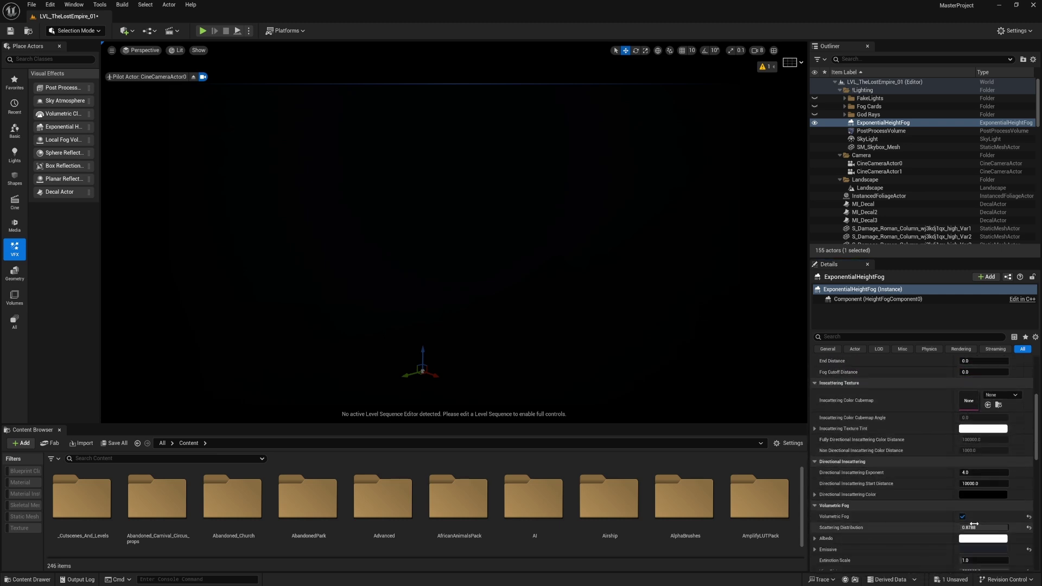
left_click(962, 518)
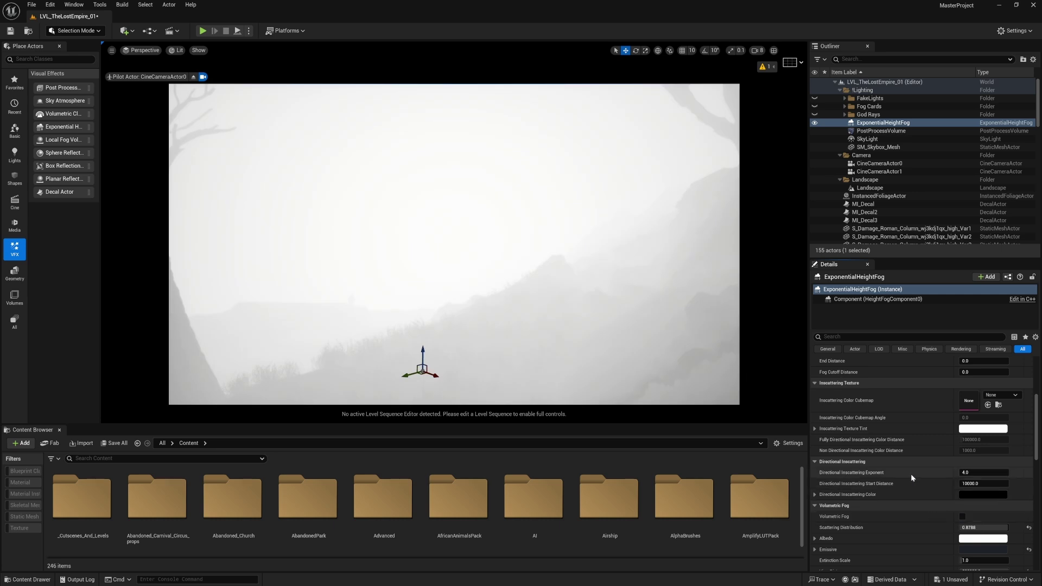
Try a pink and a violet-blue Fog Inscattering Color with a hue of about 243, and discard the change
scroll(914, 474, "up", 5)
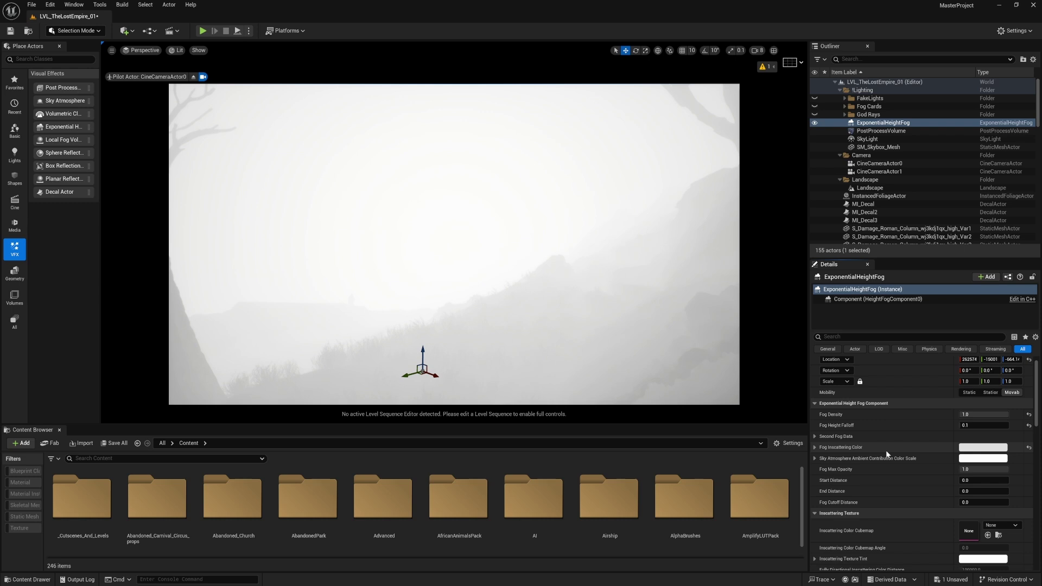
left_click(983, 447)
left_click(860, 429)
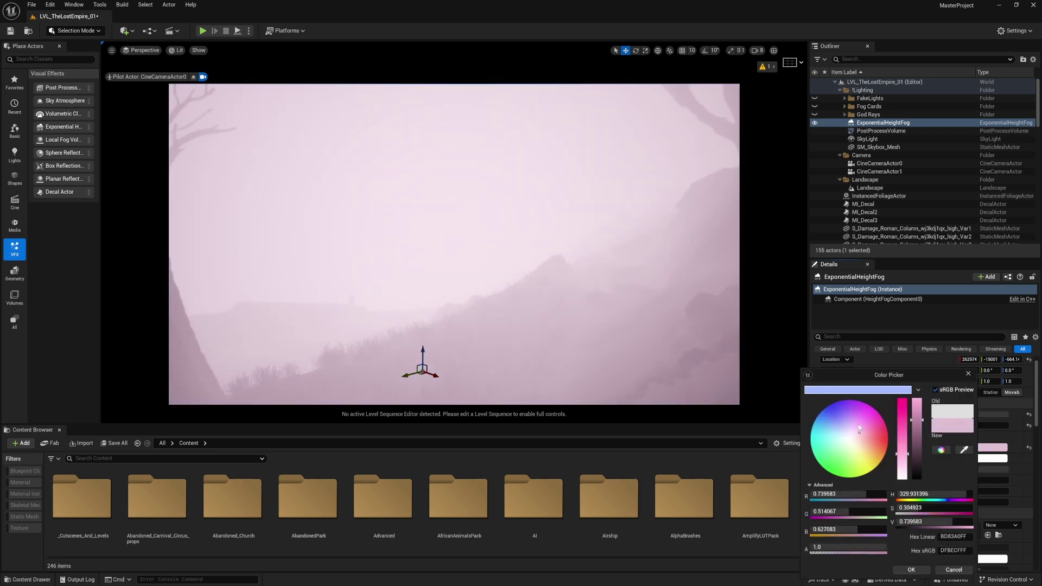
mouse_move(859, 428)
left_mouse_down()
mouse_move(873, 413)
mouse_move(850, 428)
mouse_move(836, 414)
left_mouse_up()
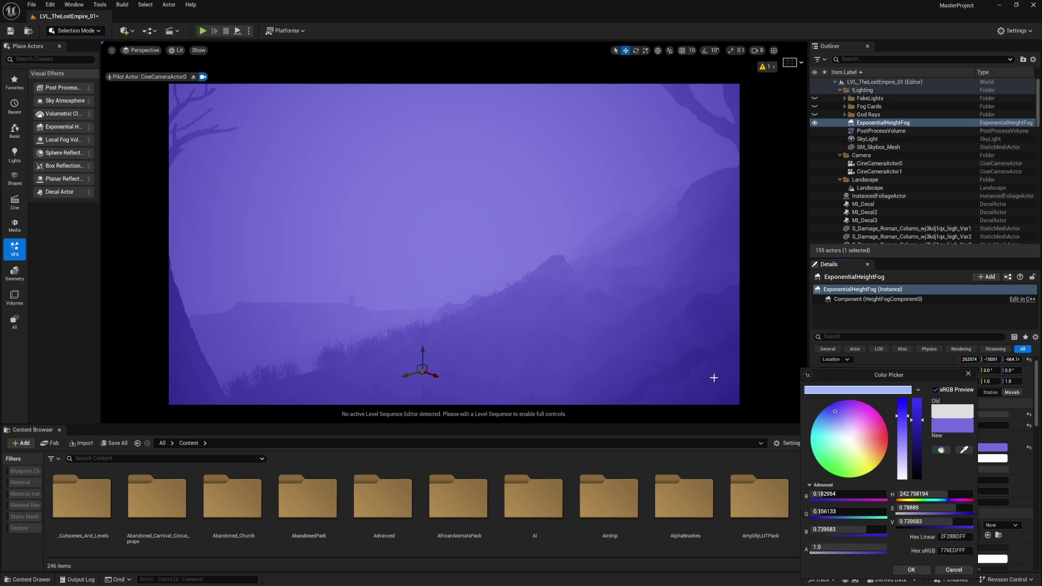
left_click(964, 571)
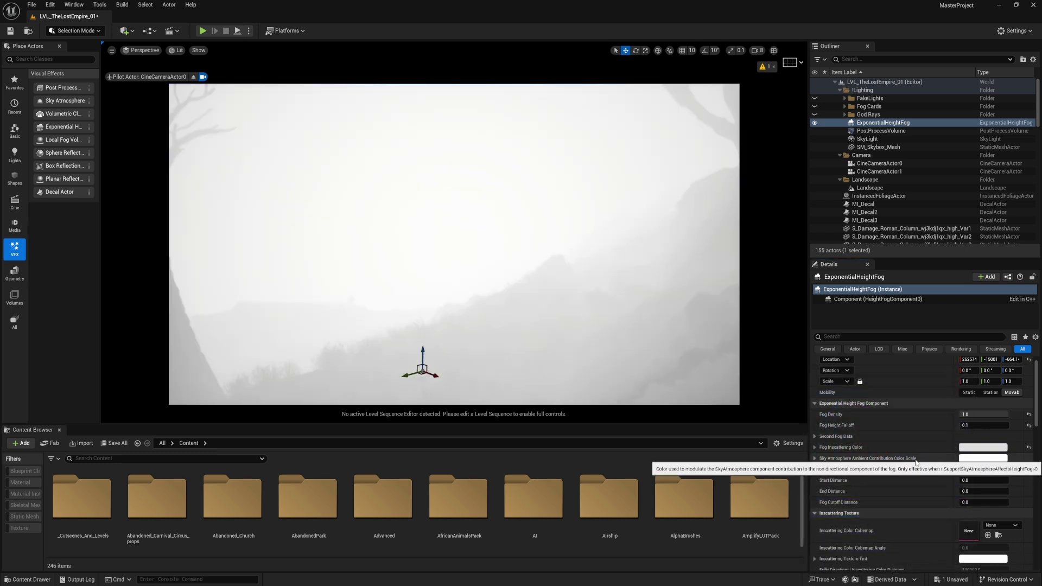
Undo the recent Fog Density, Fog Inscattering Color and Volumetric Fog changes on the height fog
key("ctrl+z")
key("ctrl+z")
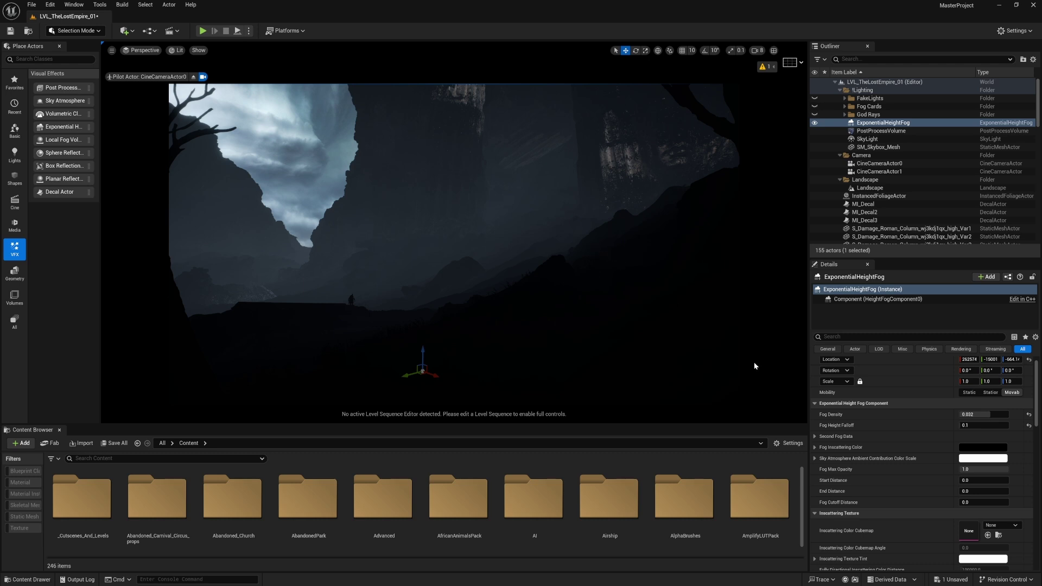
Toggle Volumetric Fog off and back on for the height fog while the fake lights are hidden
scroll(1033, 432, "down", 5)
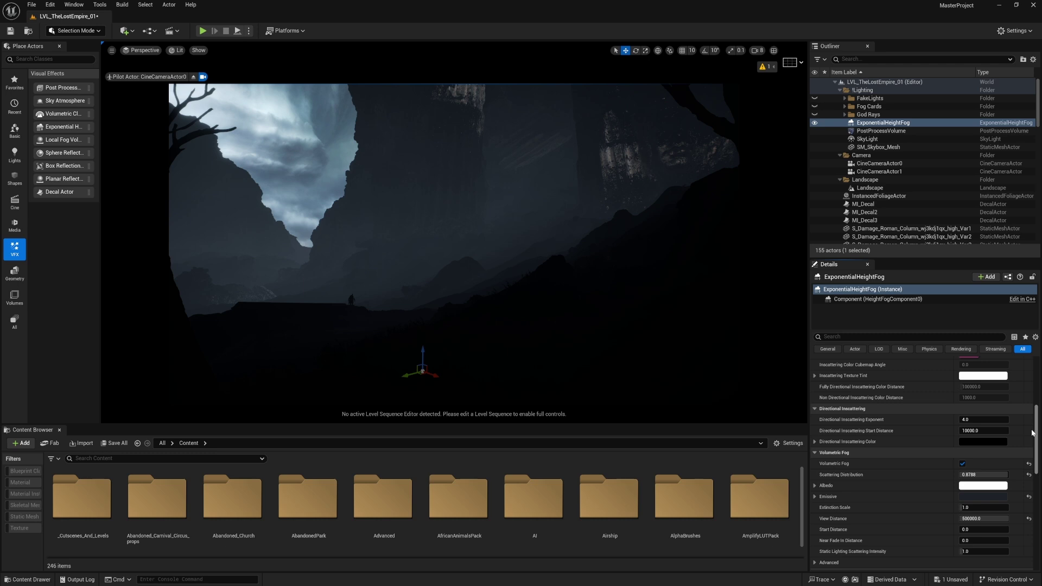
scroll(876, 426, "down", 2)
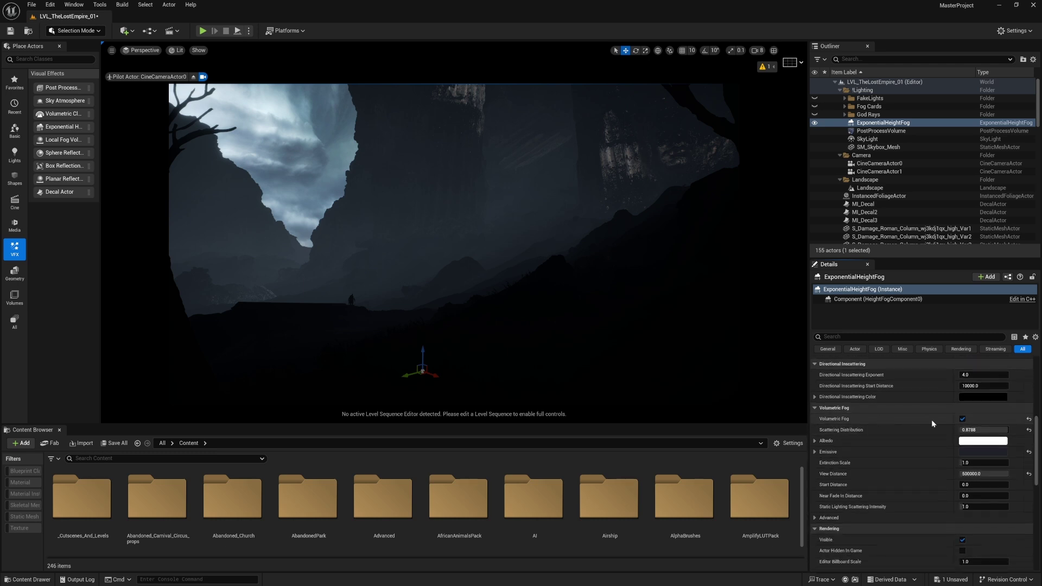
left_click(964, 419)
left_click(964, 418)
Make the FakeLights folder visible and stop piloting CineCameraActor0 to inspect its point lights and the lit ruins
left_click(885, 98)
left_click(814, 99)
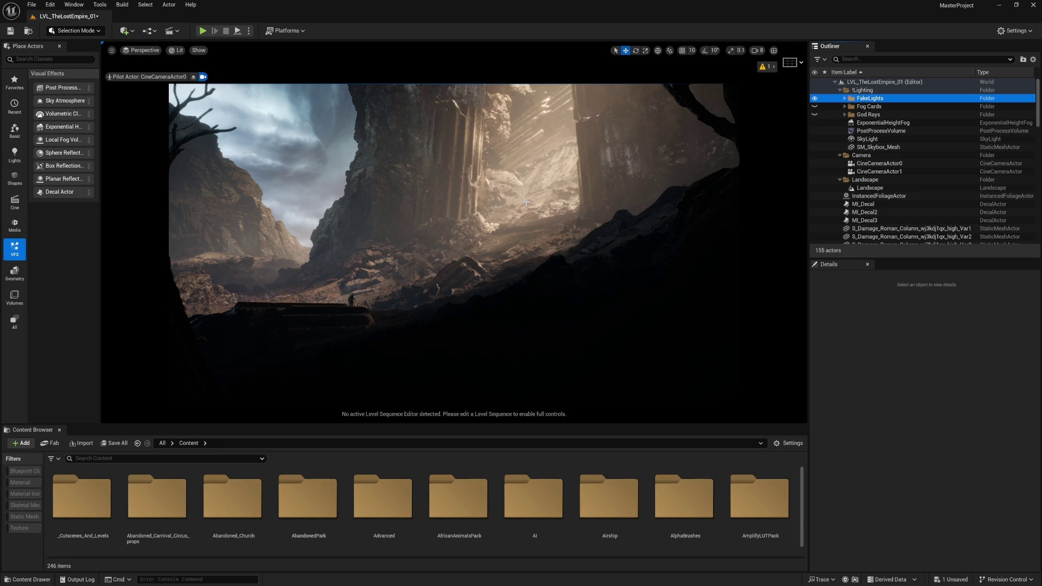
left_click(193, 77)
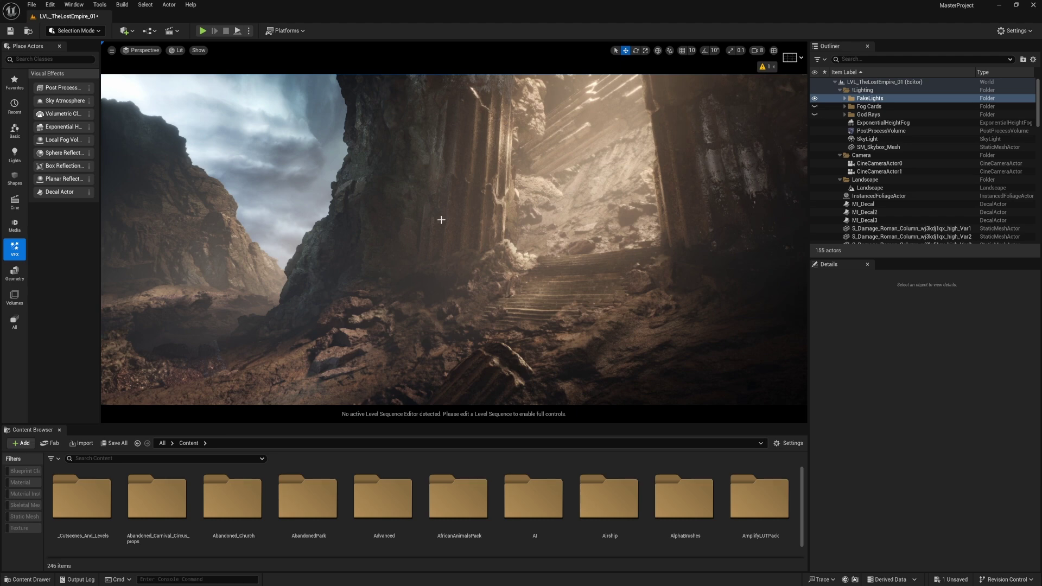
mouse_move(442, 220)
right_mouse_down()
mouse_move(442, 239)
mouse_move(441, 220)
right_mouse_up()
left_click(844, 99)
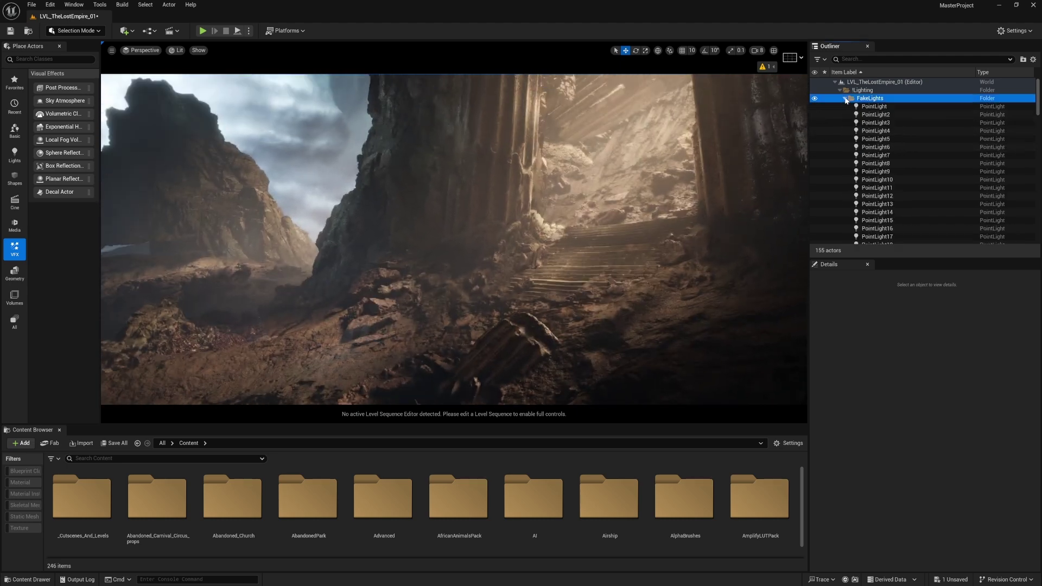
left_click(845, 98)
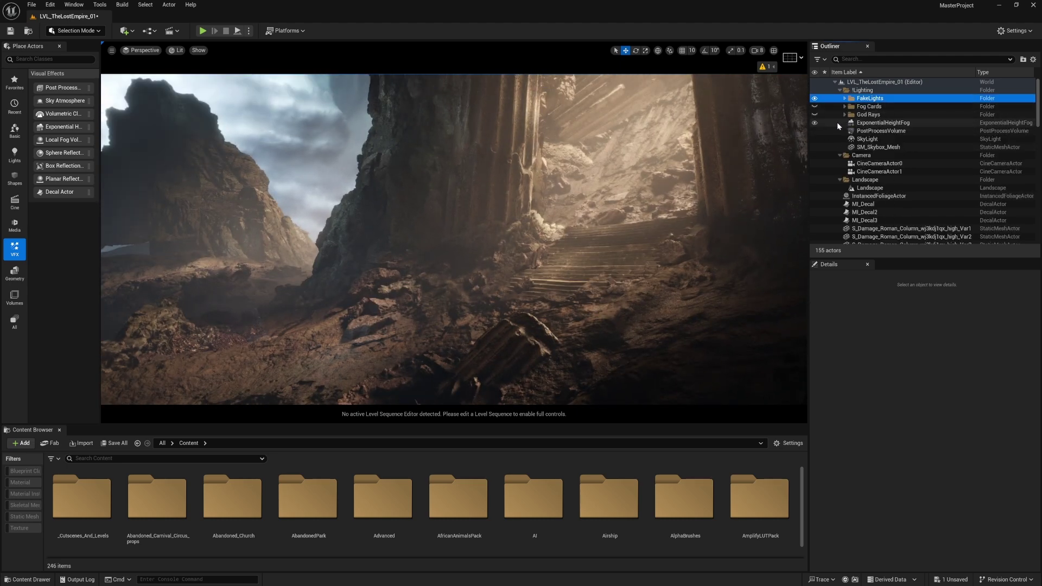
Select the ExponentialHeightFog, bring up its Volumetric Fog settings and return the view to CineCameraActor0
left_click(838, 124)
scroll(908, 450, "down", 5)
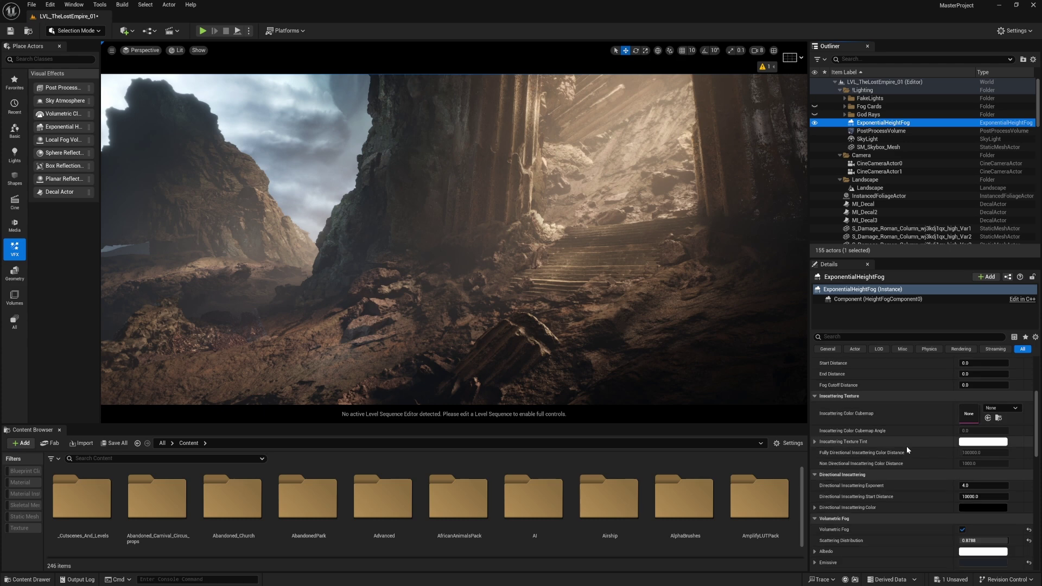
scroll(907, 450, "down", 4)
left_click(142, 50)
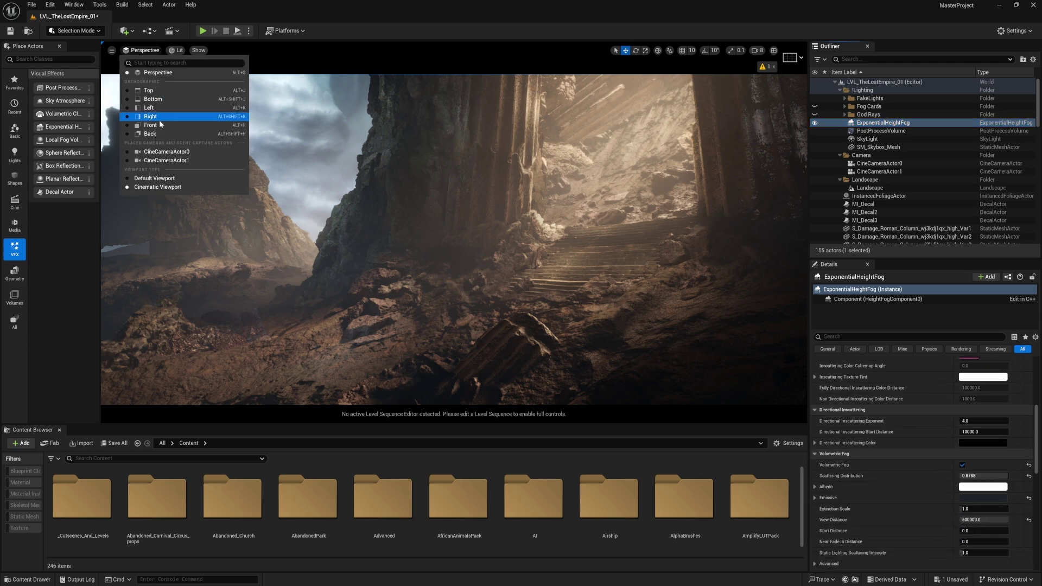
left_click(166, 152)
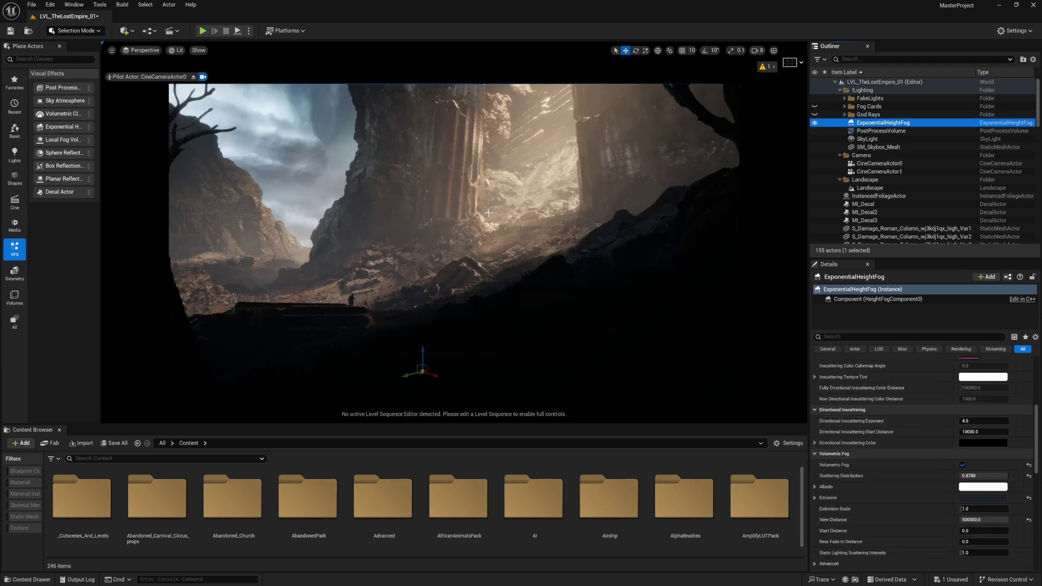
Toggle Volumetric Fog off and on repeatedly to compare the lit scene with and without it
left_click(960, 465)
left_click(962, 465)
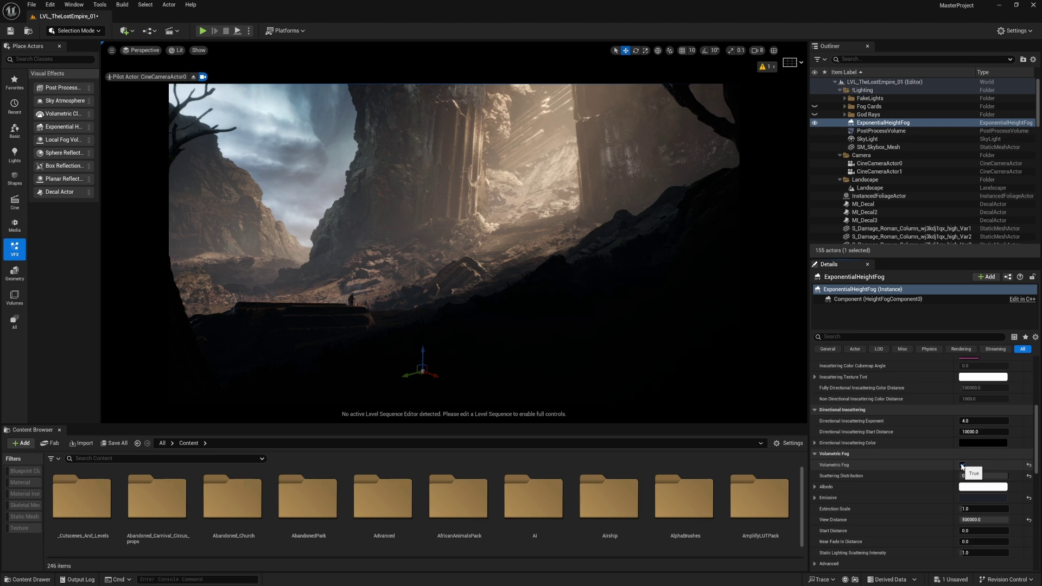
left_click(962, 465)
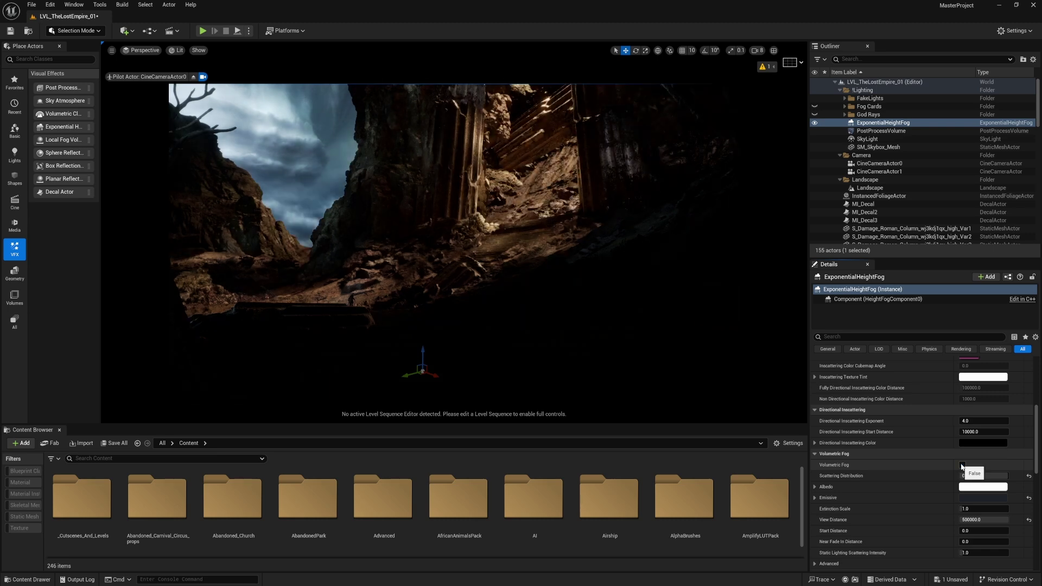
left_click(962, 466)
left_click(962, 465)
left_click(962, 465)
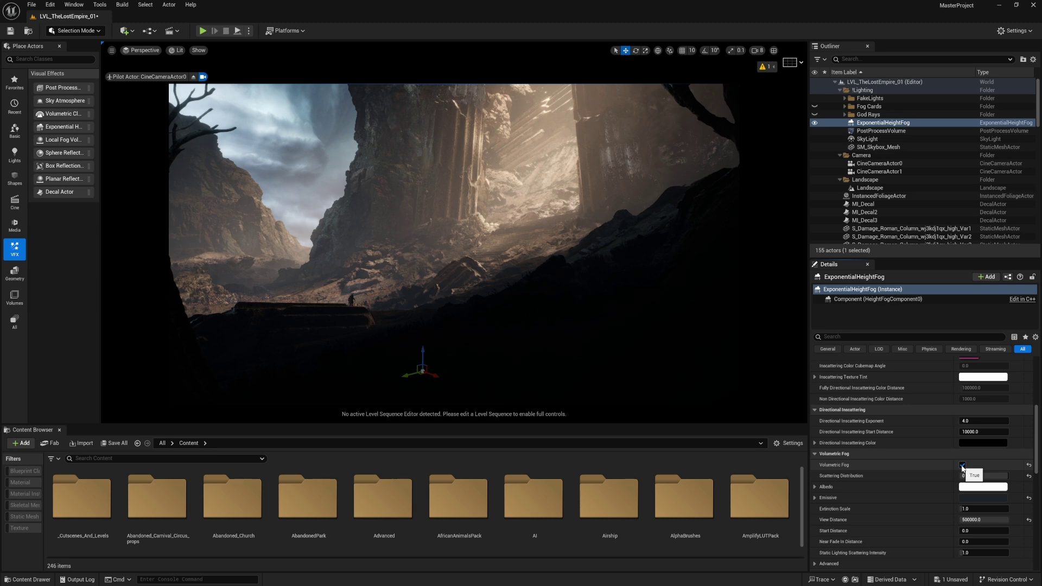
Select the first SpotLight in the FakeLights folder and bring up its Volumetric Scattering Intensity setting
left_click(325, 119)
scroll(875, 138, "down", 8)
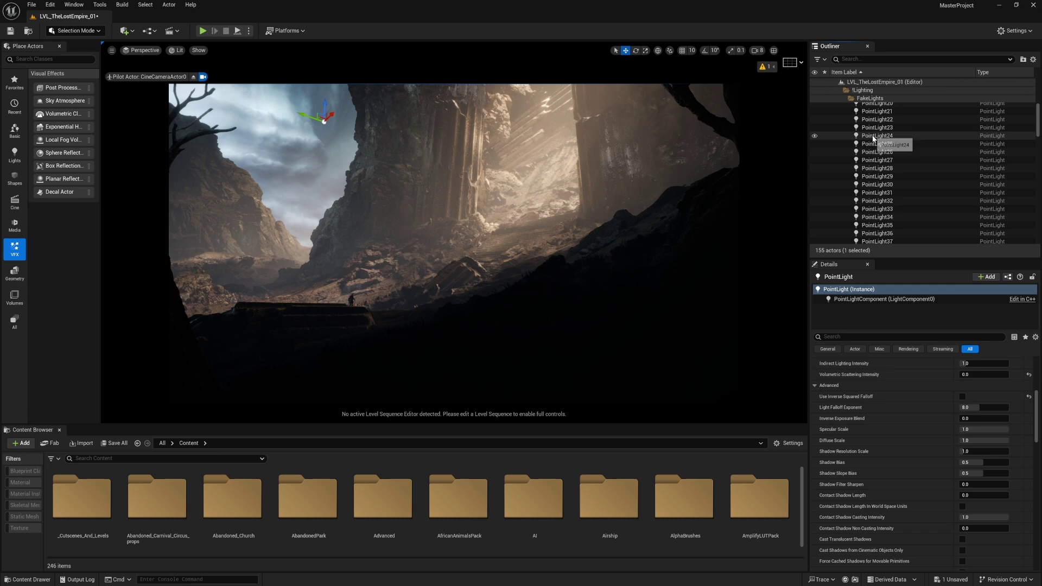
left_click(874, 209)
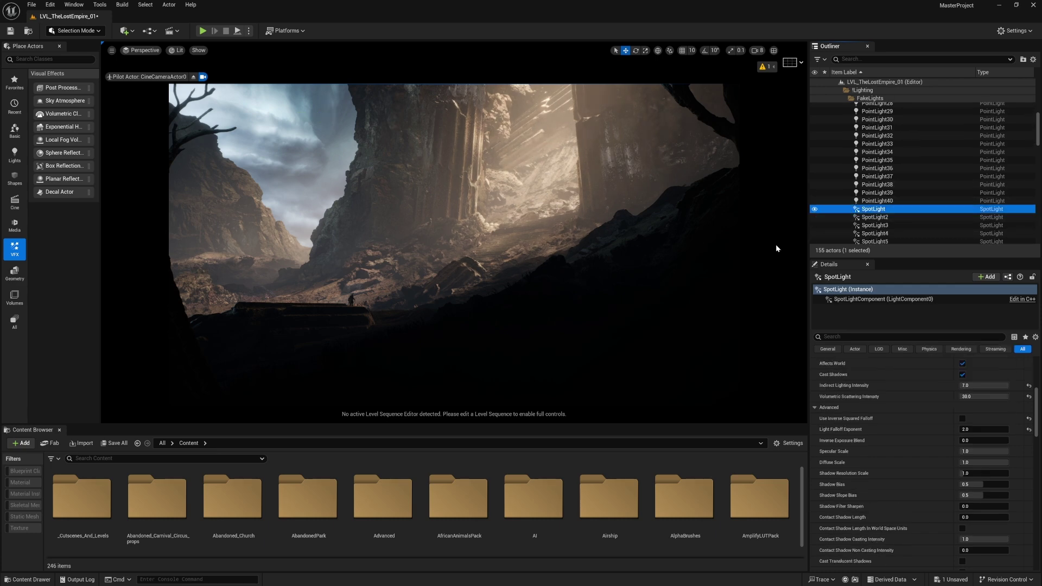
scroll(882, 385, "up", 2)
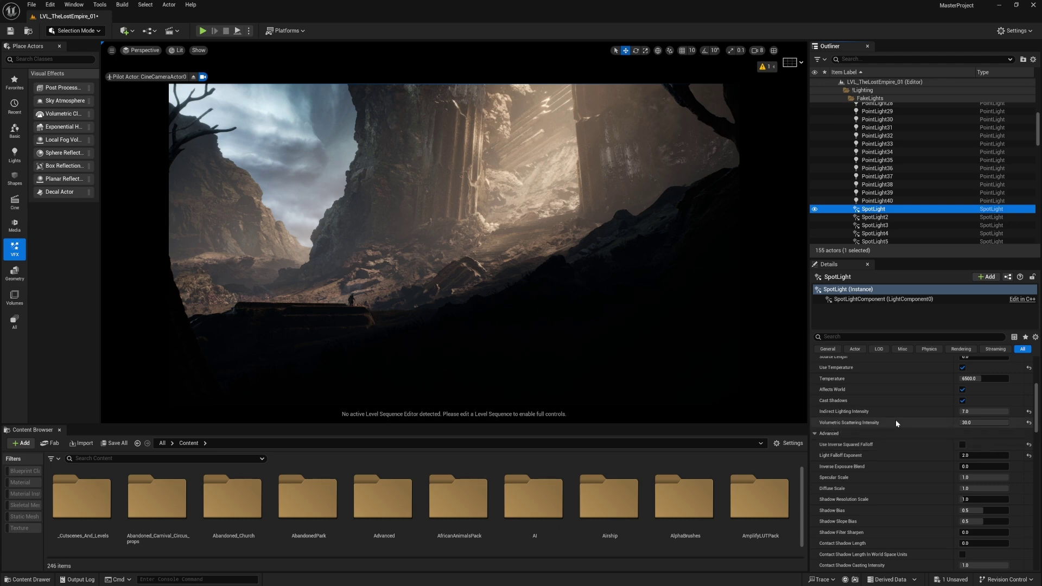
Try Volumetric Scattering Intensity values of 1, 30 and 100 on the SpotLight
left_click(971, 423)
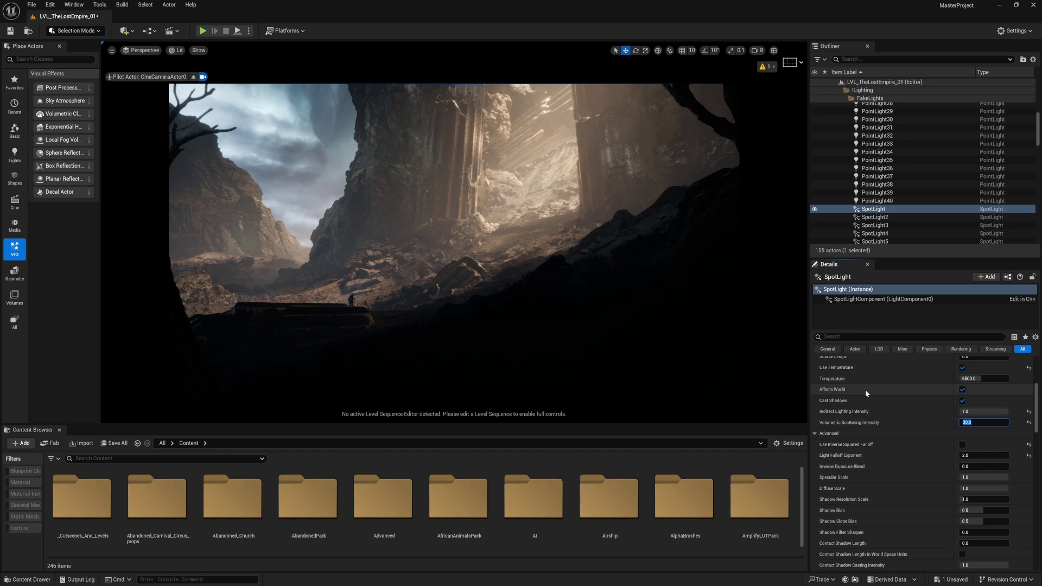
type("1")
key("Return")
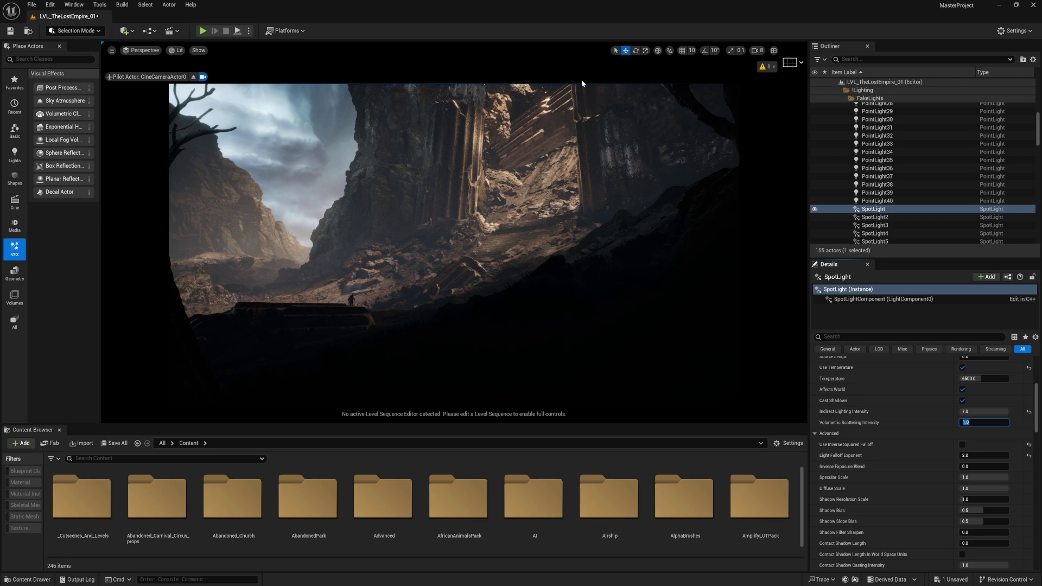
mouse_move(839, 384)
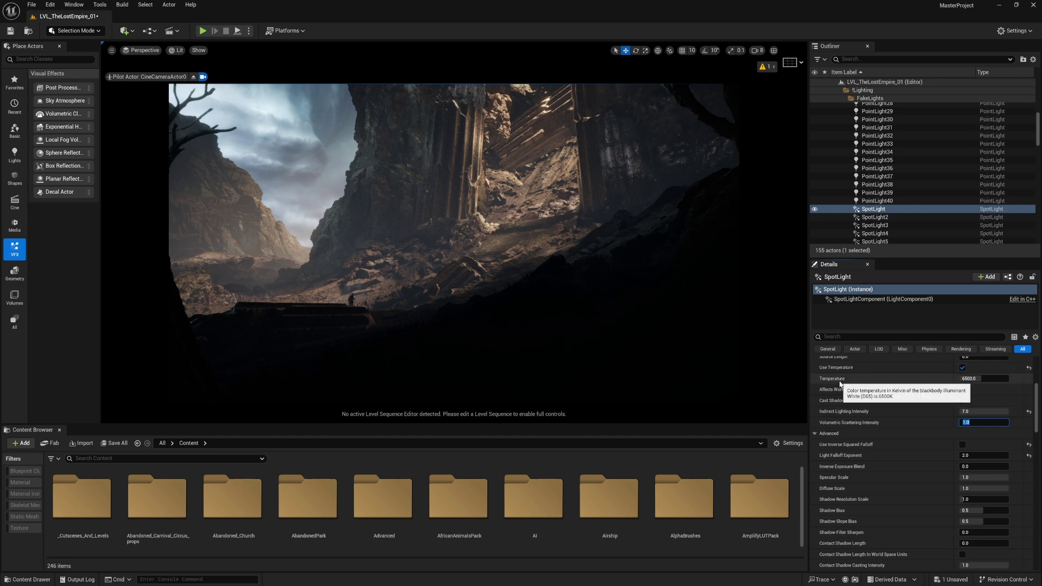
type("30")
key("Return")
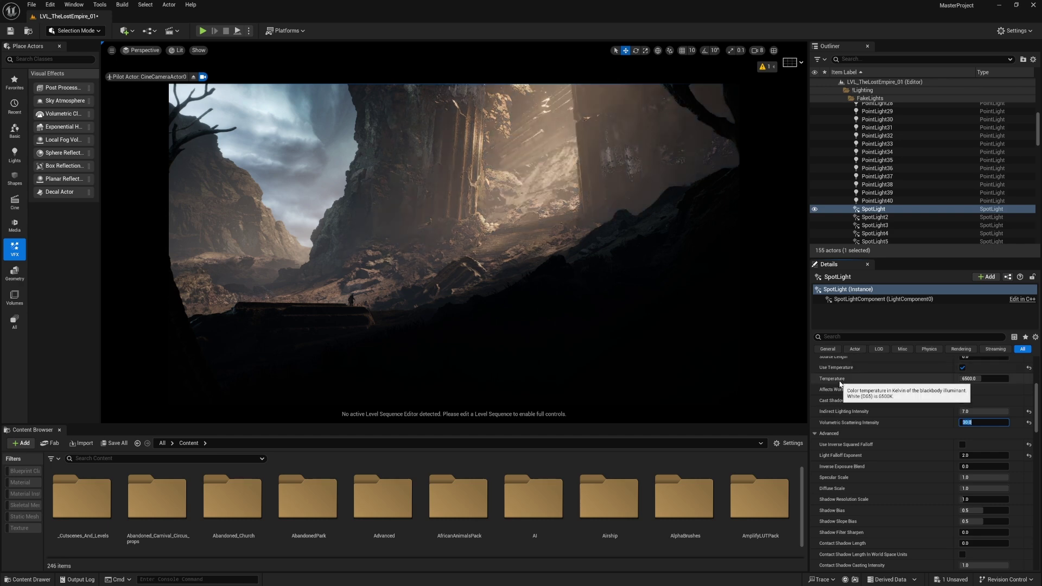
type("100")
key("Return")
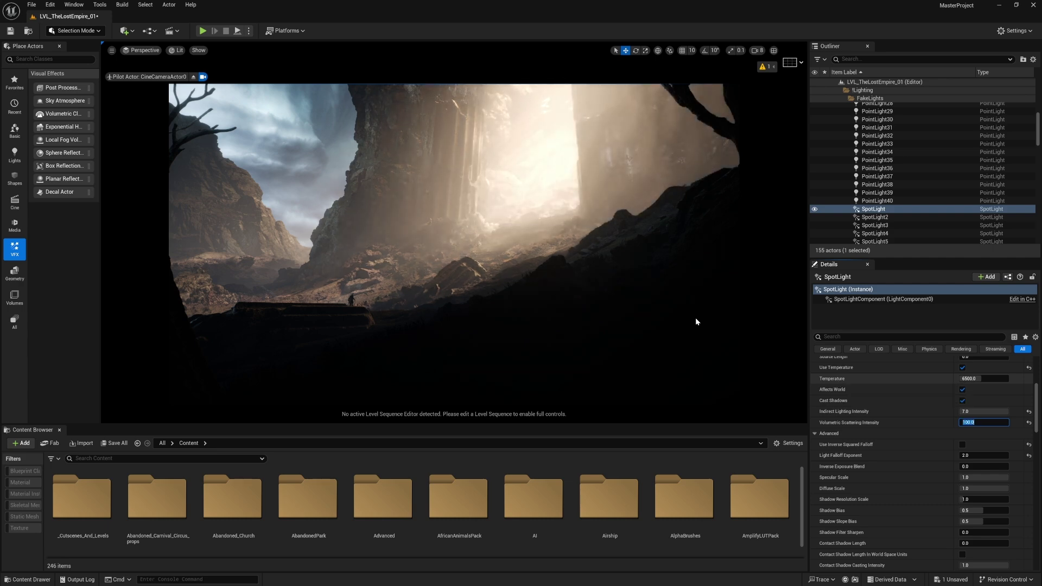
Stop piloting the camera, view the pillars up close and set the SpotLight's Volumetric Scattering Intensity to 200
left_click(194, 77)
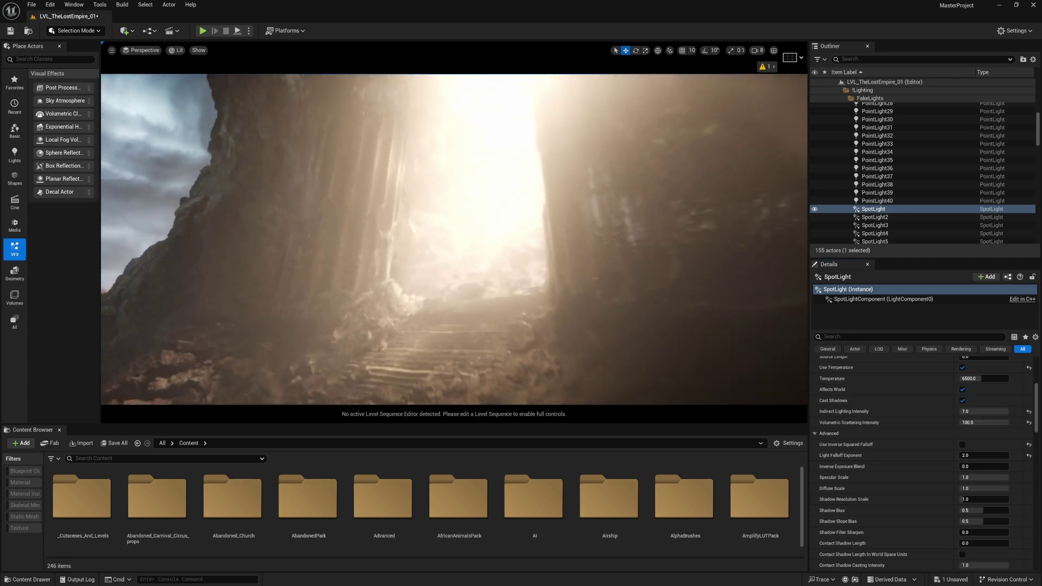
scroll(973, 468, "down", 5)
scroll(972, 468, "up", 5)
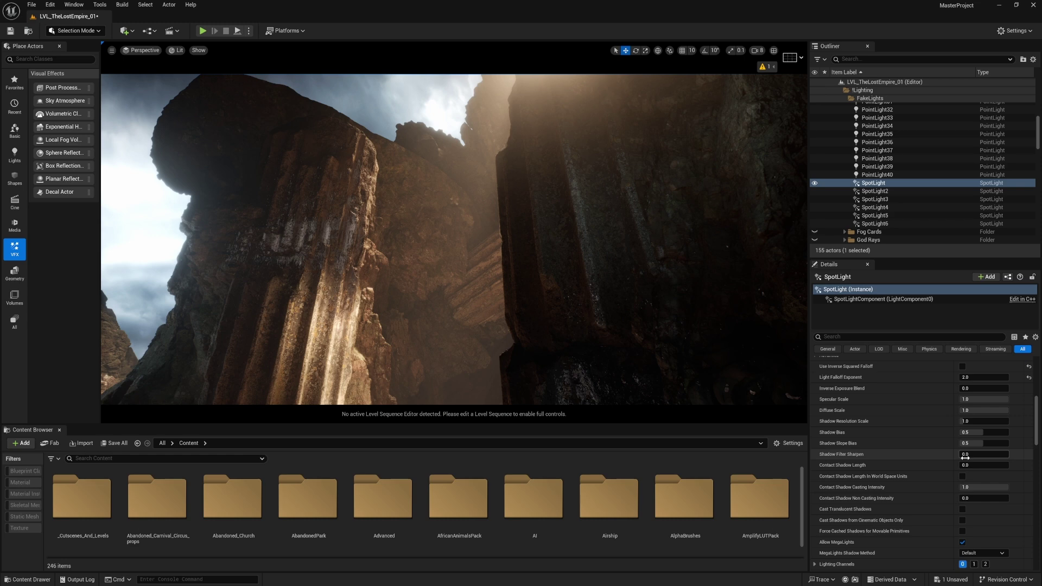
left_click(976, 423)
type("2")
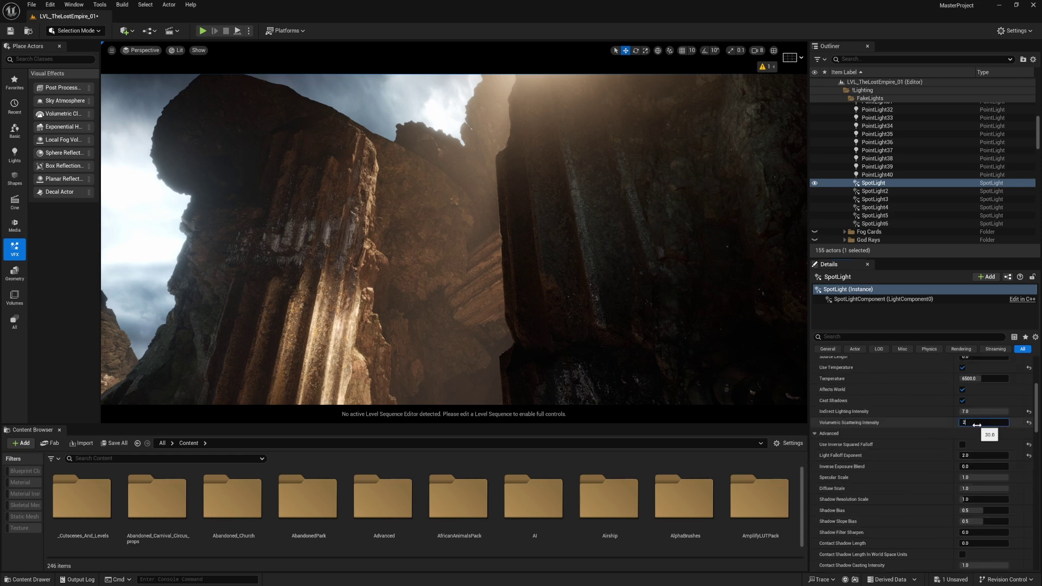
type("00")
key("Return")
Disable Allow MegaLights in the SpotLight's advanced light settings
scroll(923, 457, "down", 3)
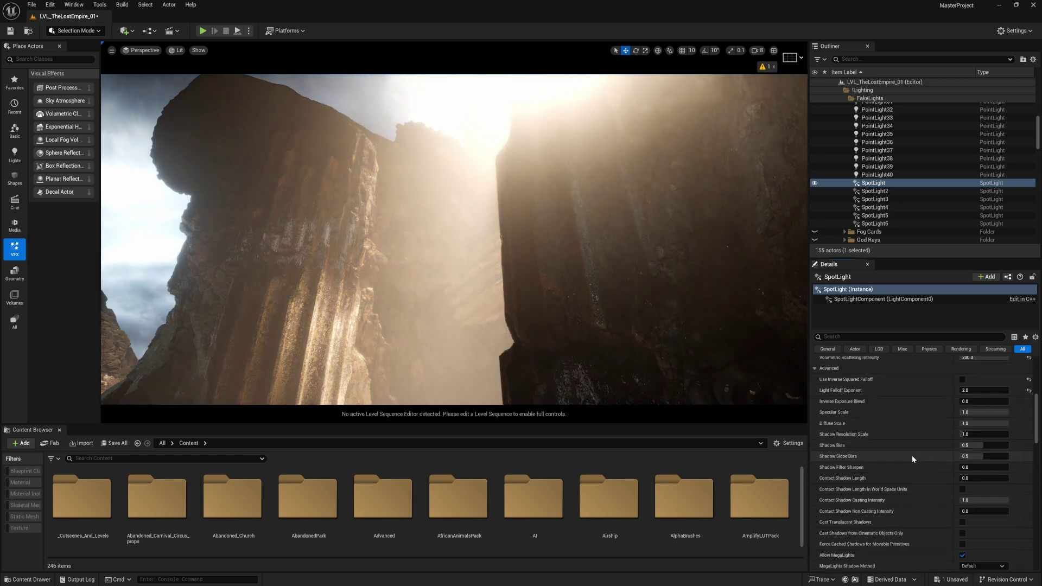
scroll(915, 447, "down", 3)
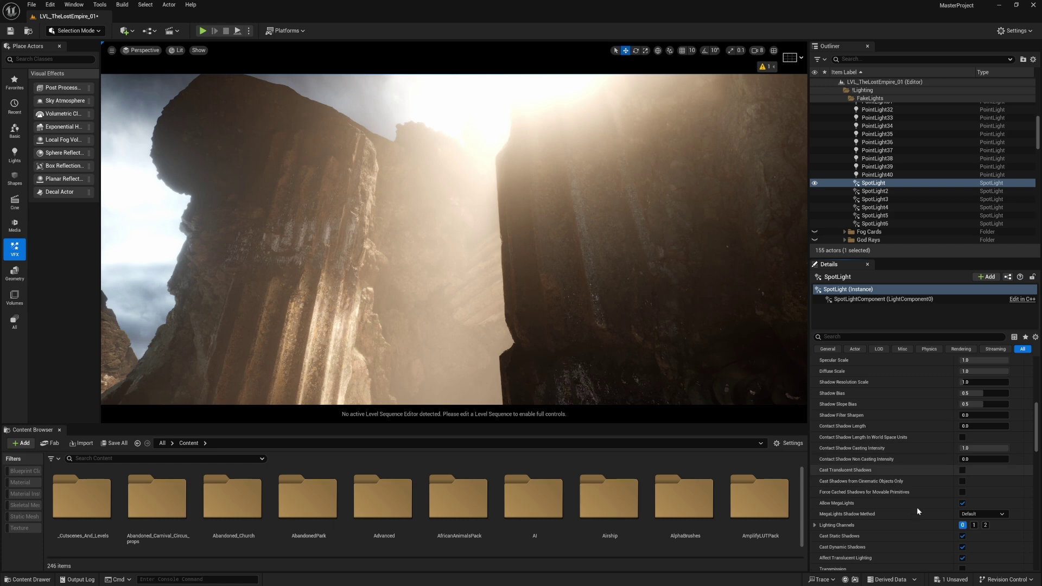
left_click(961, 500)
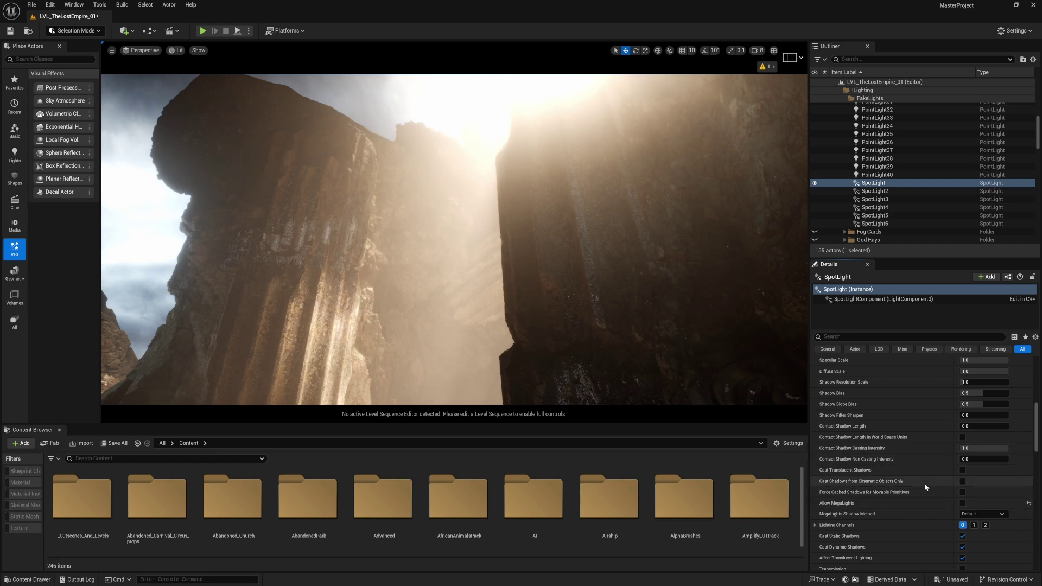
Turn Cast Volumetric Shadow off and back on for the SpotLight to compare the light shafts around the pillars
scroll(924, 483, "down", 4)
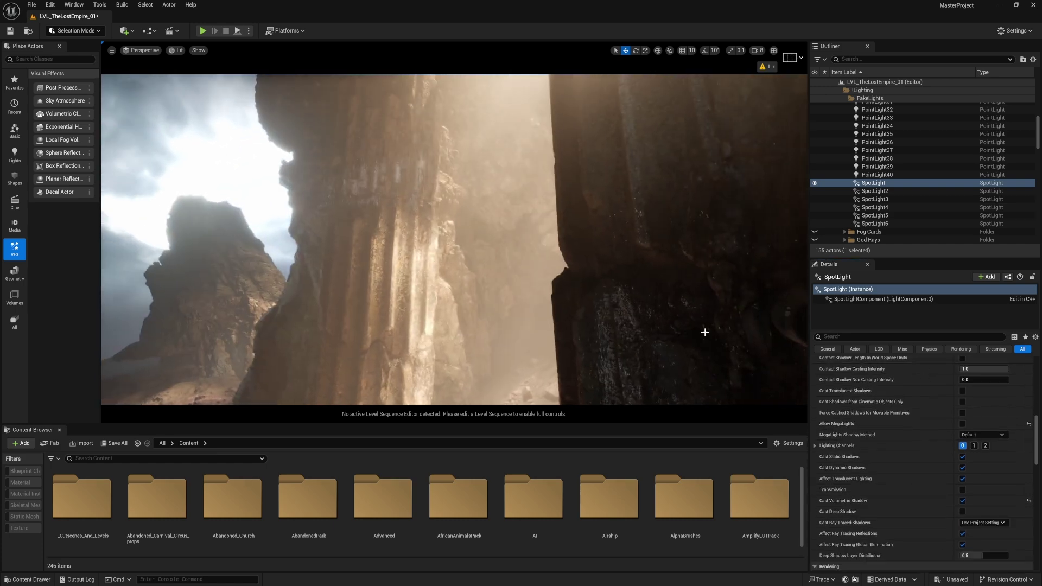
left_click(963, 500)
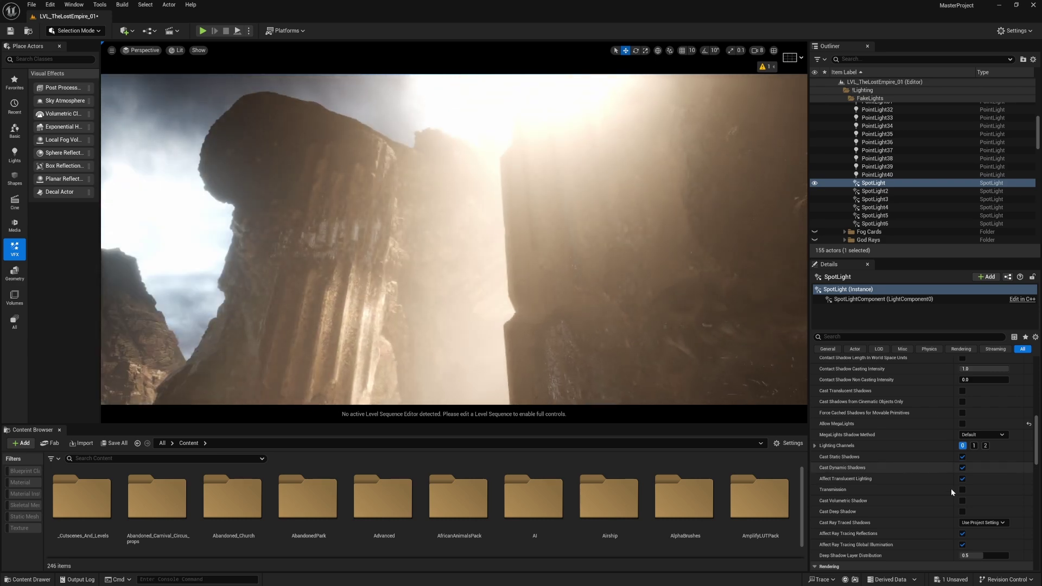
left_click(963, 500)
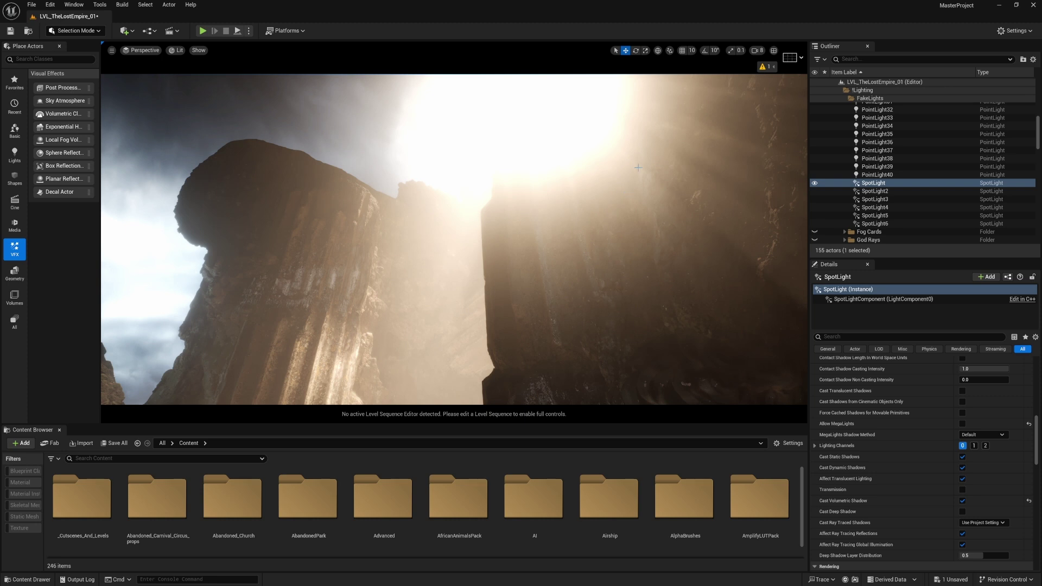
View the scene through CineCameraActor0 and toggle the SpotLight's Cast Volumetric Shadow off and on for comparison, leaving it on
left_click(141, 50)
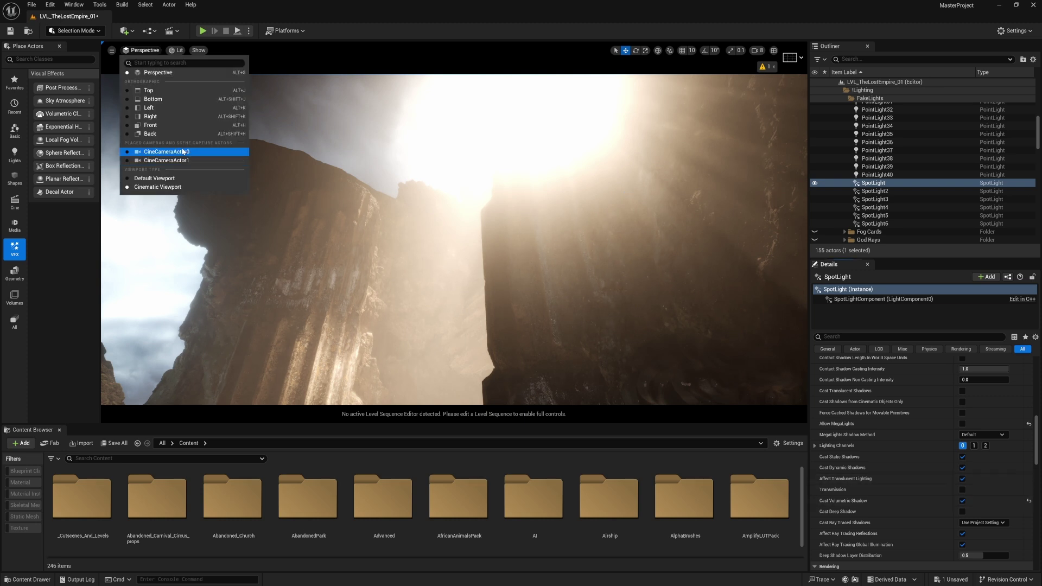
left_click(163, 149)
left_click(963, 501)
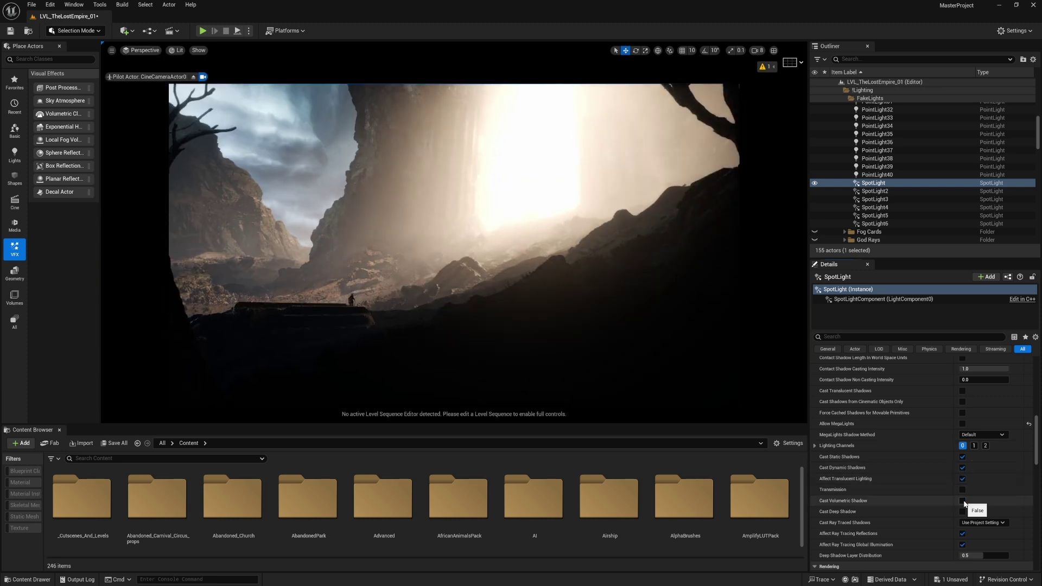
left_click(962, 500)
left_click(963, 500)
left_click(963, 501)
left_click(963, 500)
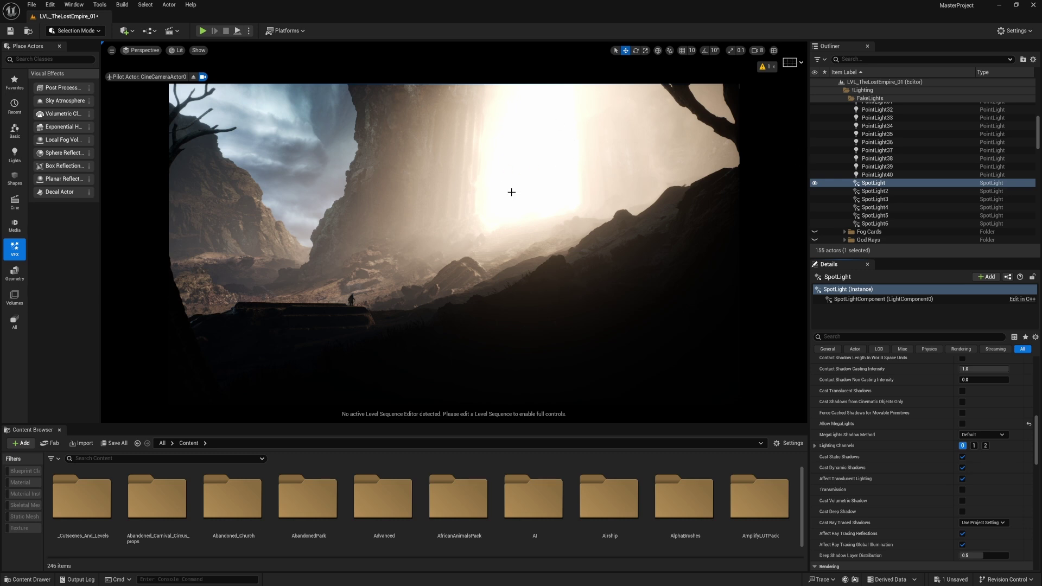
left_click(963, 501)
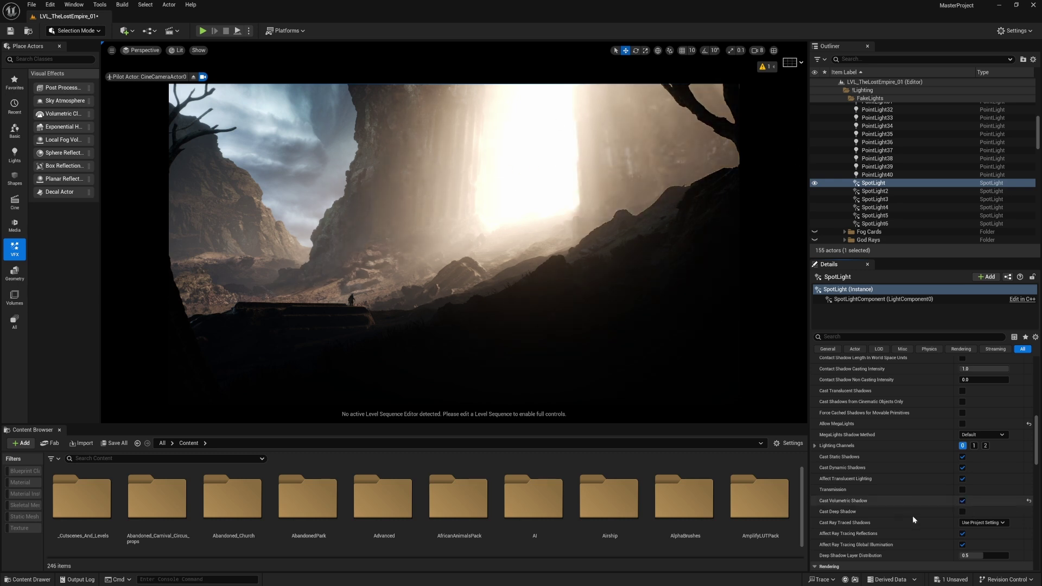
Turn Allow MegaLights on and back off for the SpotLight, and set its Volumetric Scattering Intensity to 30
left_click(963, 424)
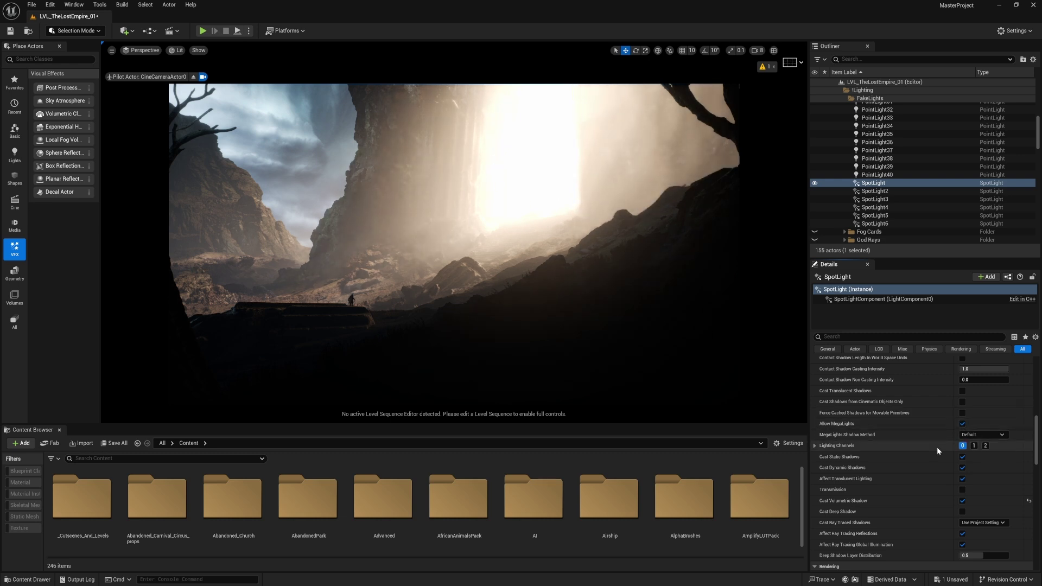
left_click(962, 424)
scroll(950, 458, "up", 3)
scroll(952, 453, "up", 5)
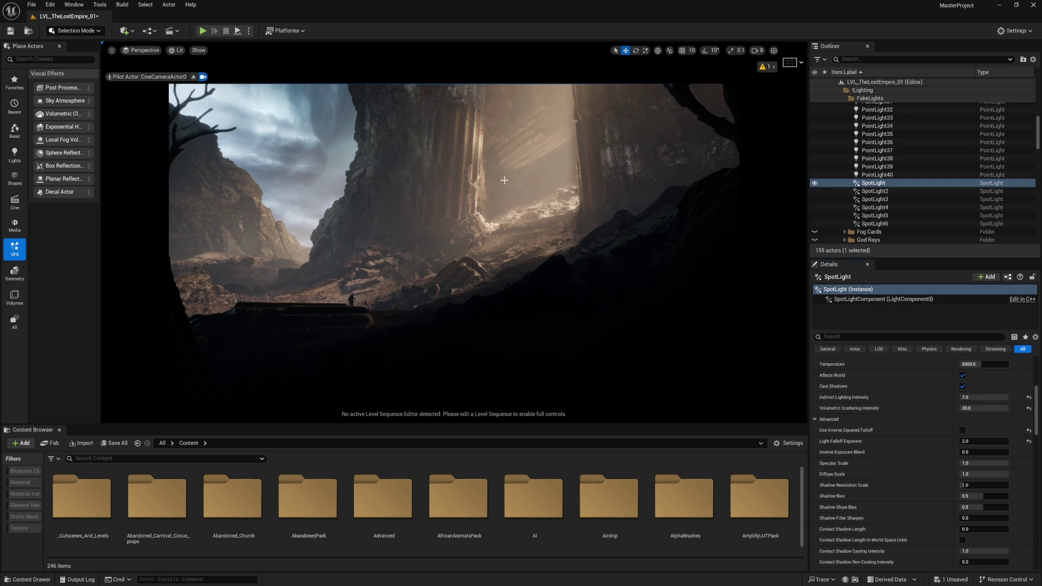
scroll(920, 379, "up", 5)
scroll(914, 367, "up", 2)
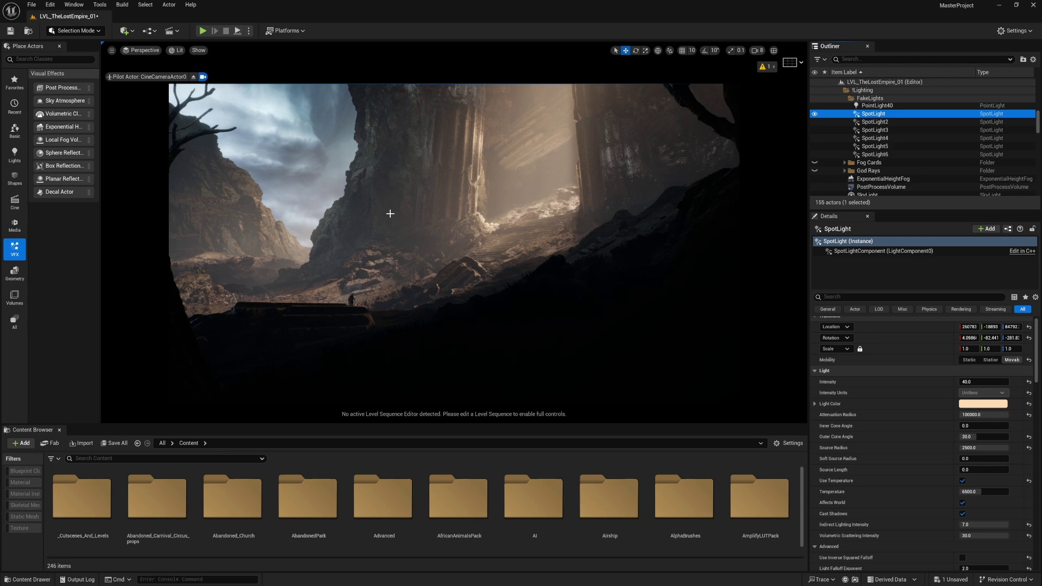
Collapse the FakeLights folder in the Outliner and unhide the Fog Cards folder
scroll(904, 132, "up", 12)
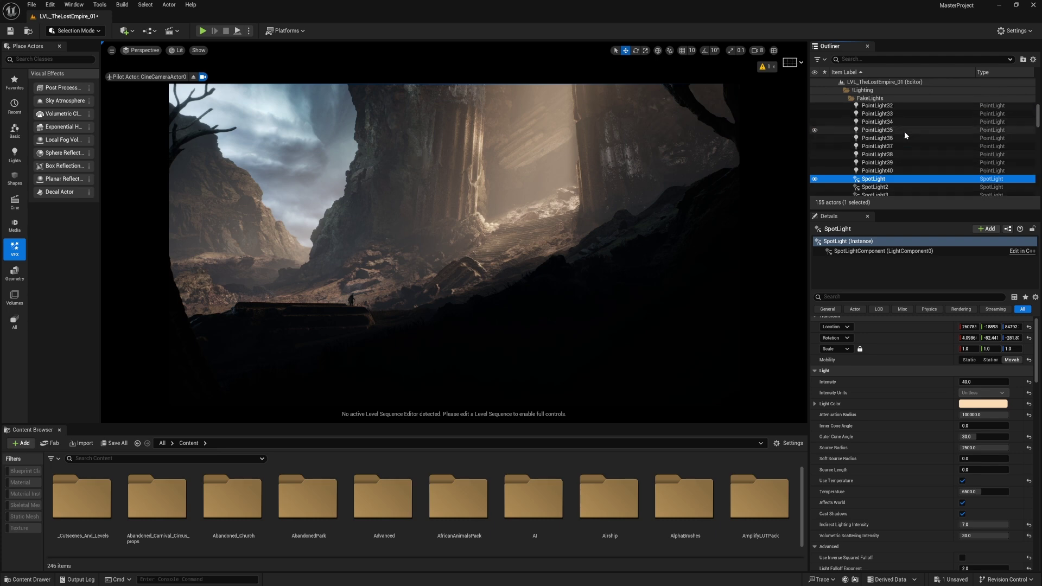
left_click(844, 99)
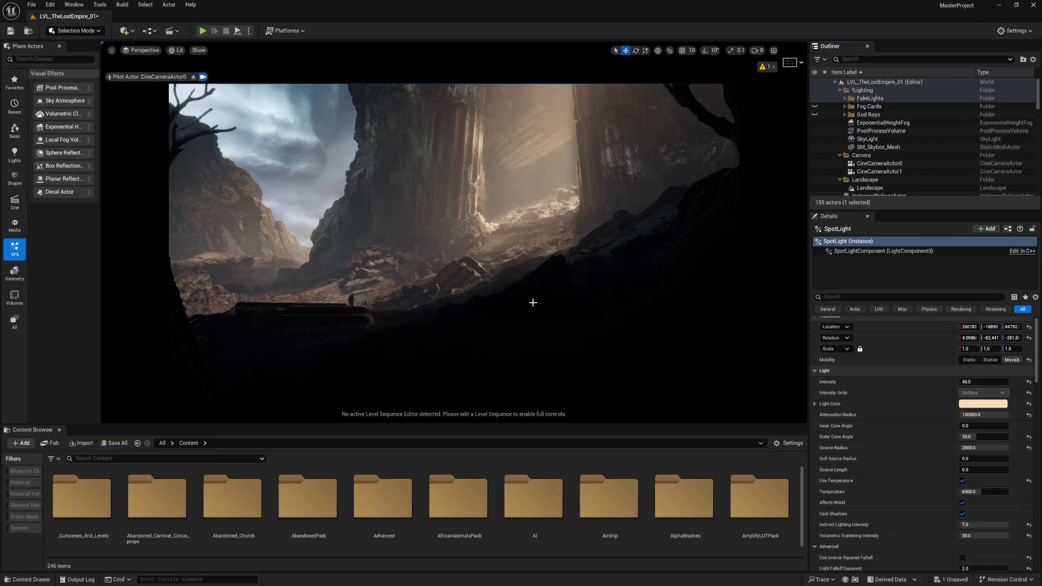
left_click(820, 107)
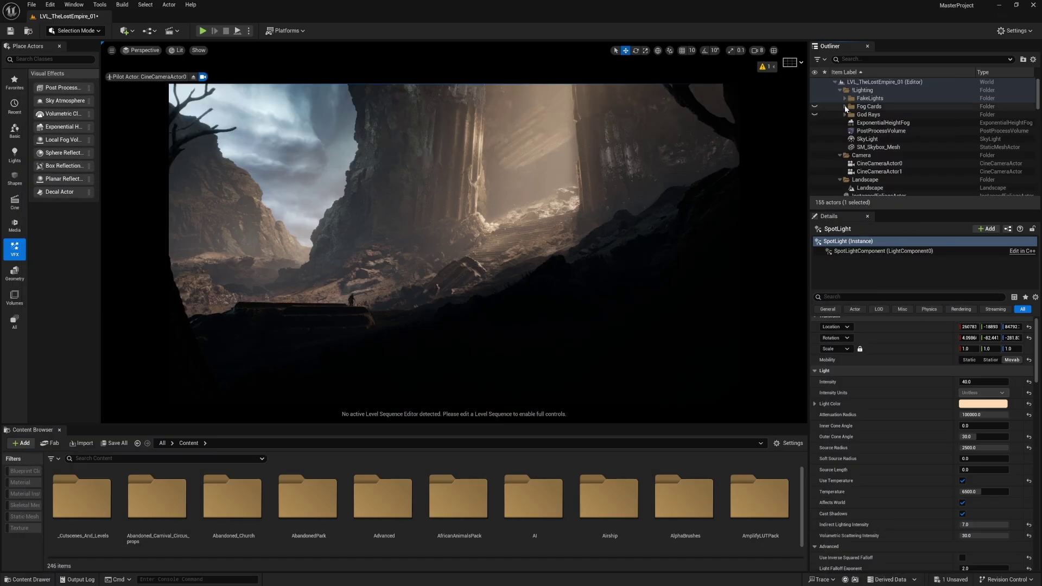
left_click(814, 107)
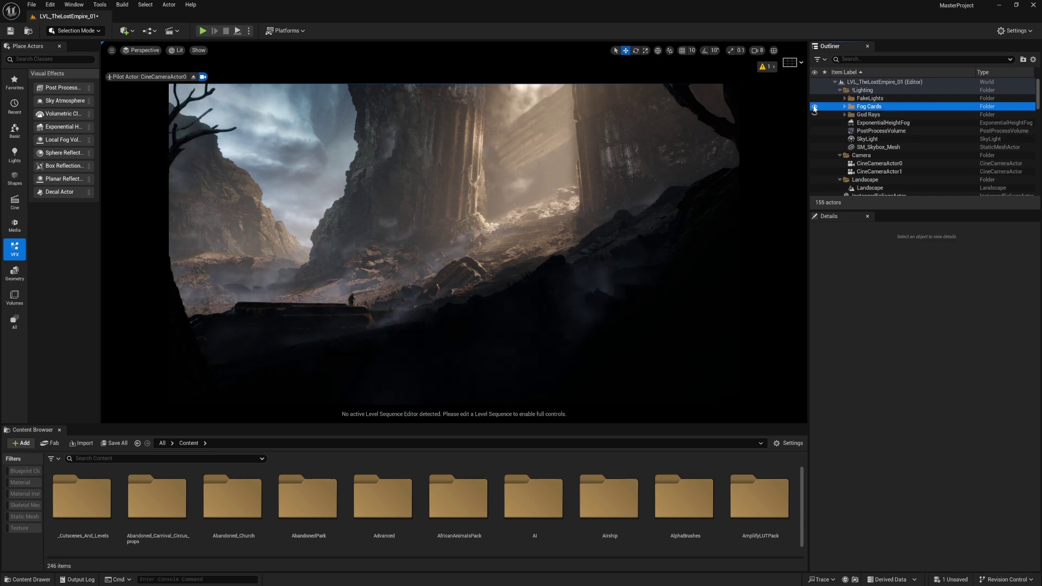
Toggle the Fog Cards folder's visibility several times to compare the shot with and without the cards, leaving it visible
left_click(814, 107)
left_click(814, 107)
left_click(814, 107)
left_click(815, 107)
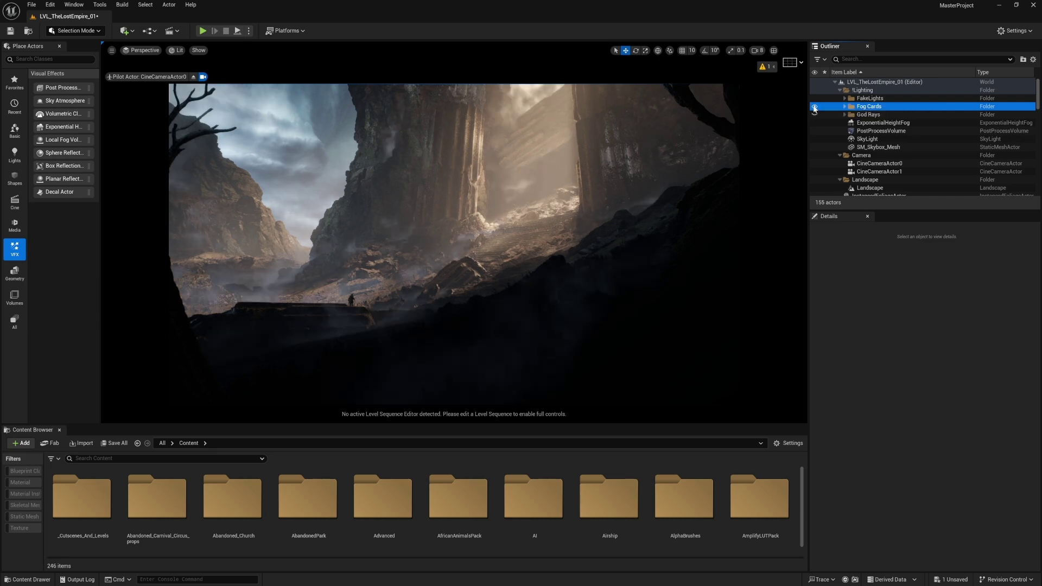
left_click(815, 107)
left_click(814, 107)
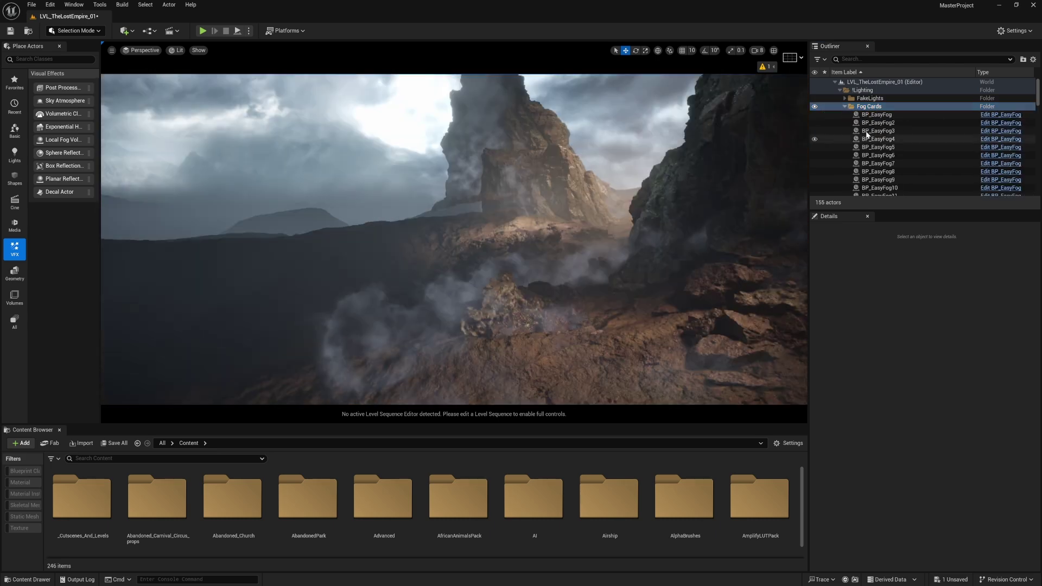
Focus on the BP_EasyFog card, and try a lower Fog Density on BP_EasyFog16, setting it to 1
double_click(877, 115)
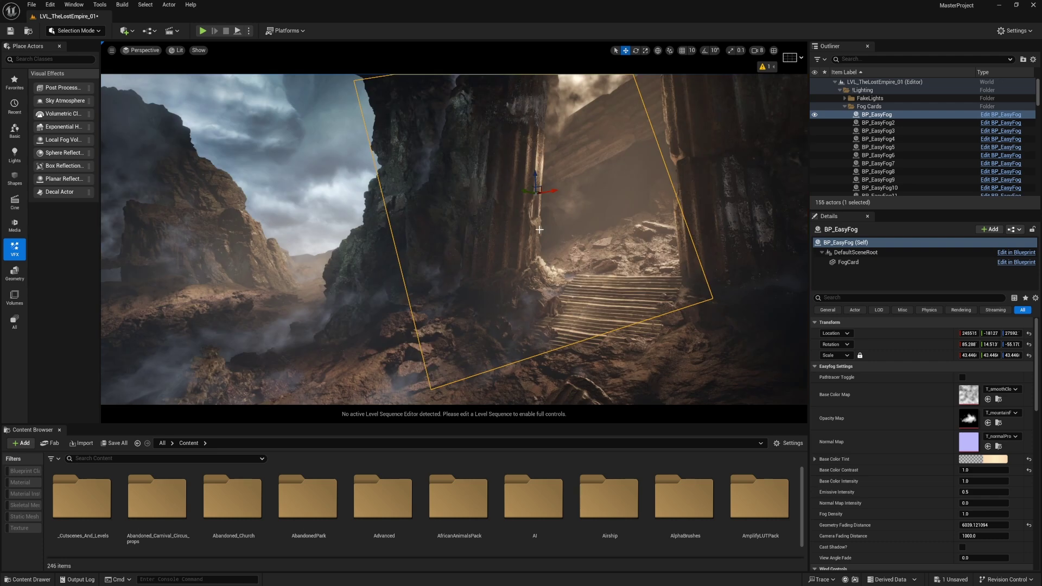
right_click_drag(111, 389, 87, 389)
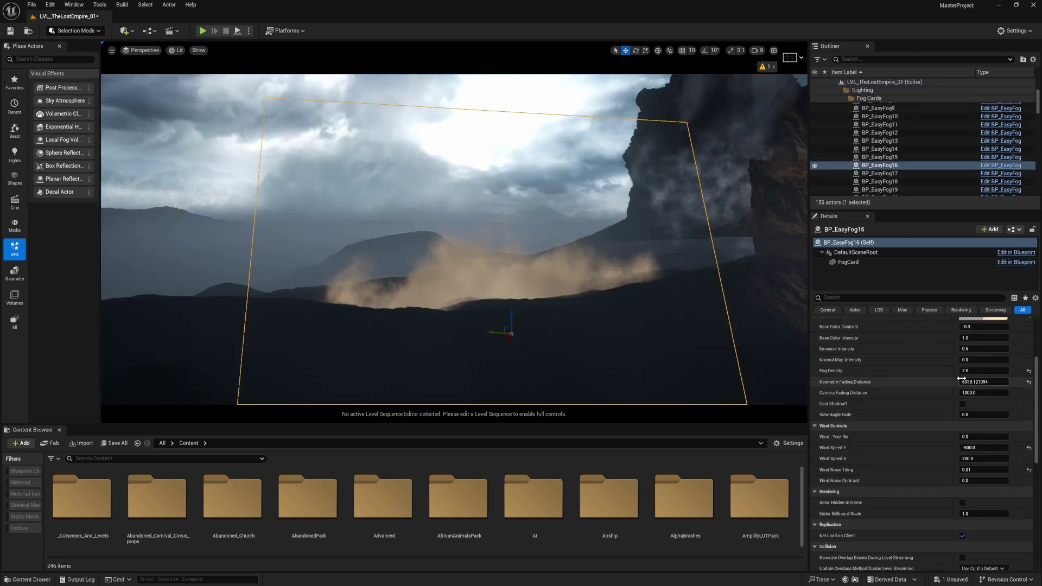
scroll(962, 379, "up", 1)
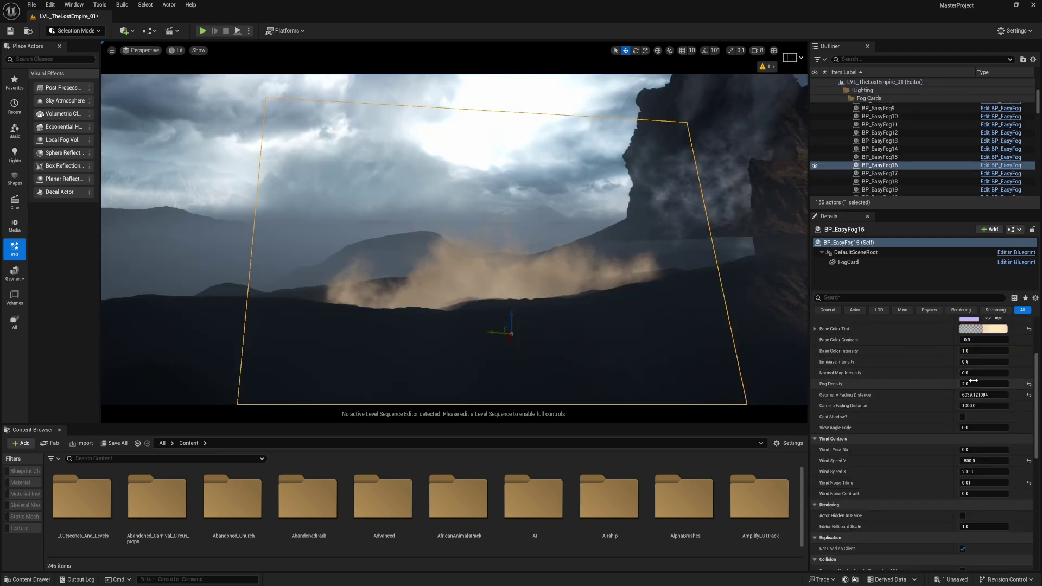
left_click_drag(962, 383, 923, 384)
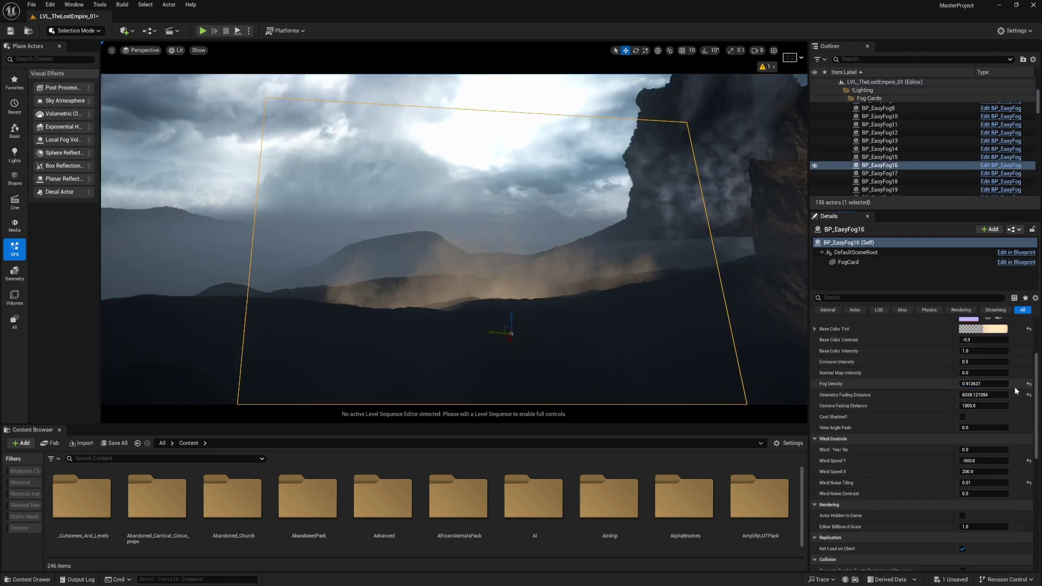
type("1")
key("Return")
scroll(943, 450, "down", 1)
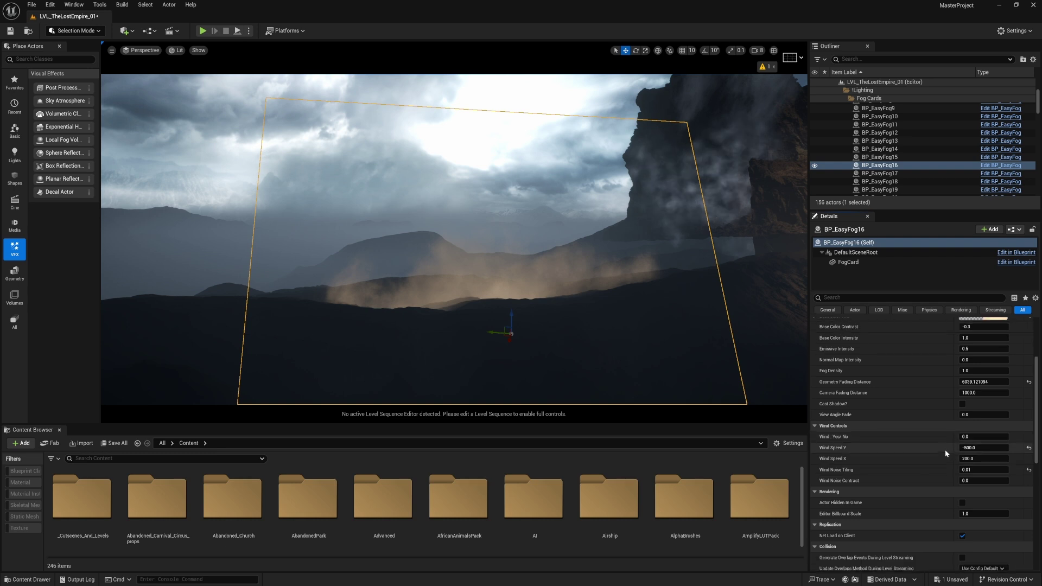
scroll(926, 419, "up", 2)
mouse_move(977, 408)
left_mouse_down()
mouse_move(1020, 408)
mouse_move(977, 408)
left_mouse_up()
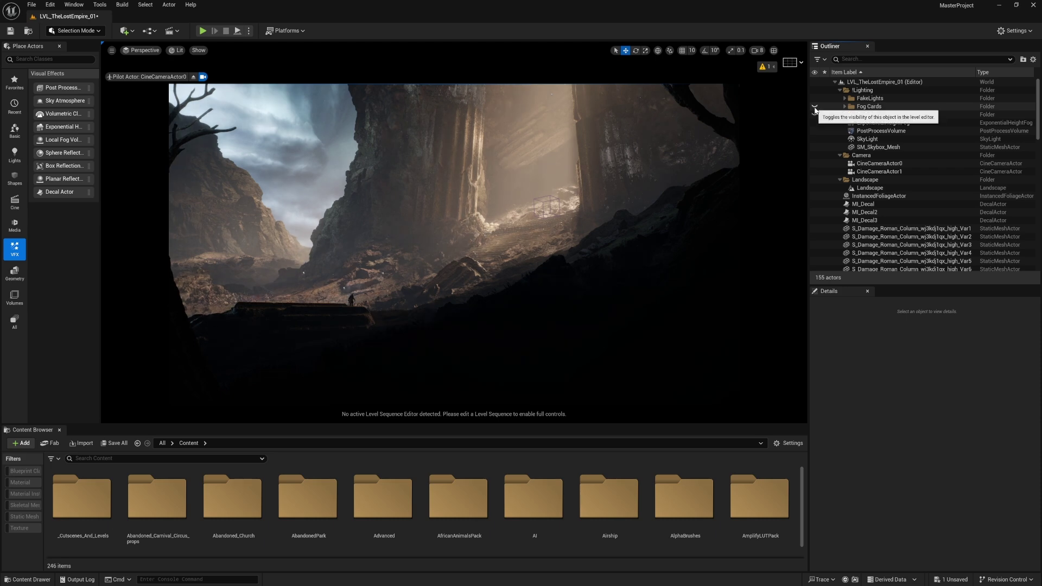
Unhide the Fog Cards folder, and expand and unhide the God Rays folder
left_click(814, 112)
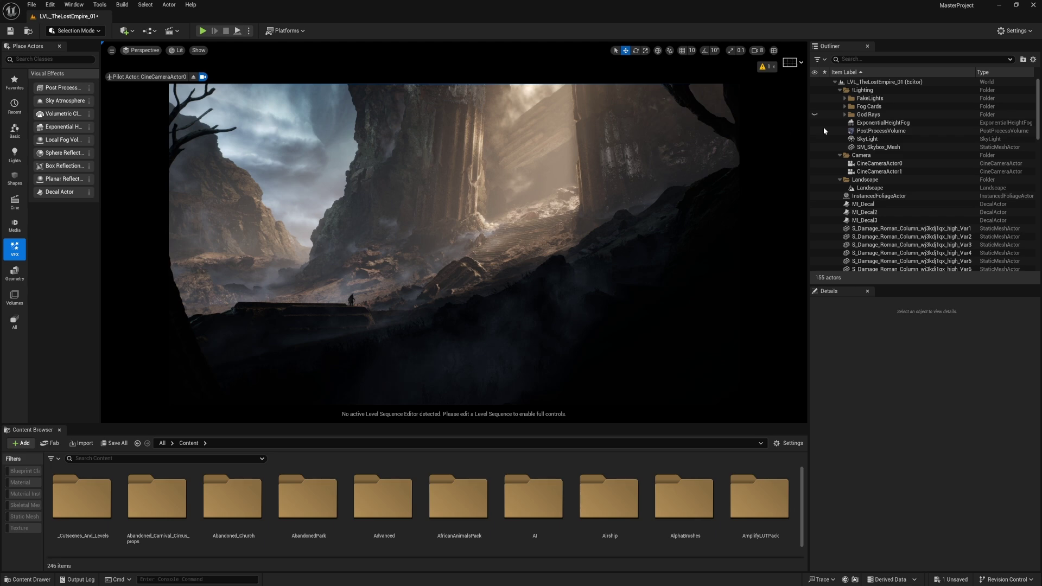
left_click(845, 115)
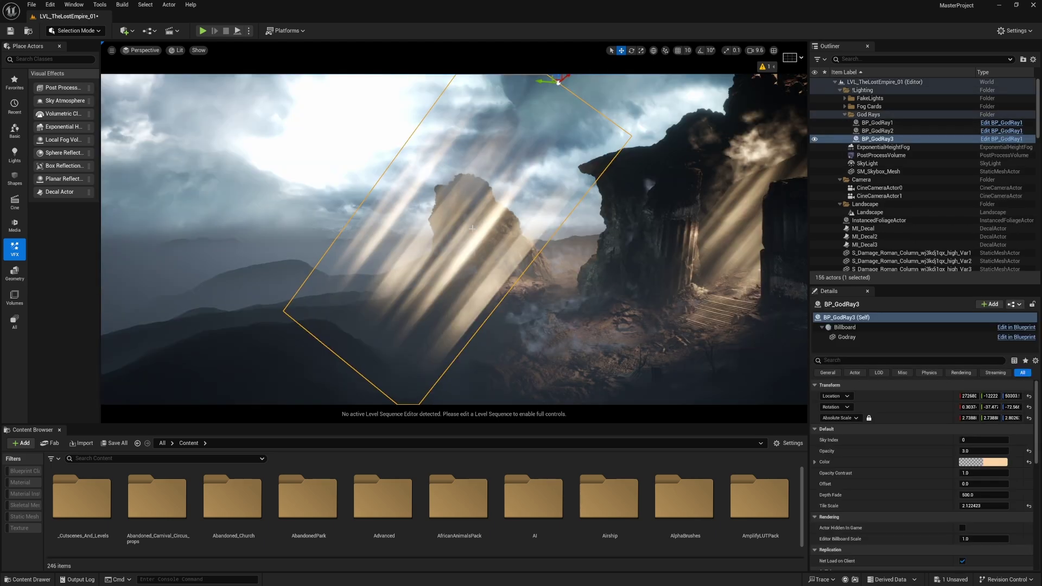
Try opacity, color and depth fade changes on BP_GodRay3, and set its Opacity Contrast to about 1.72
right_click_drag(472, 228, 439, 295)
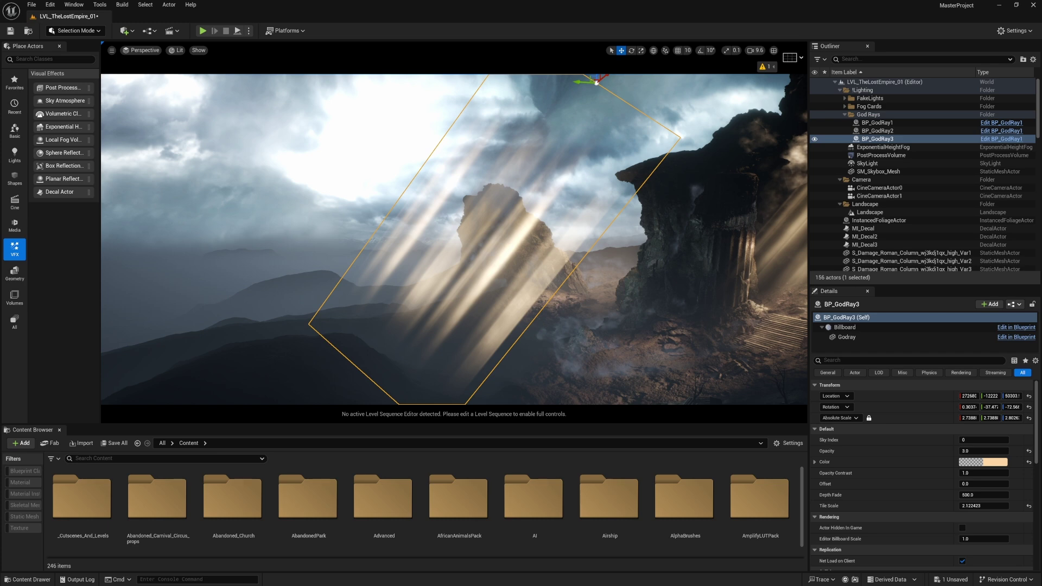
scroll(922, 461, "down", 1)
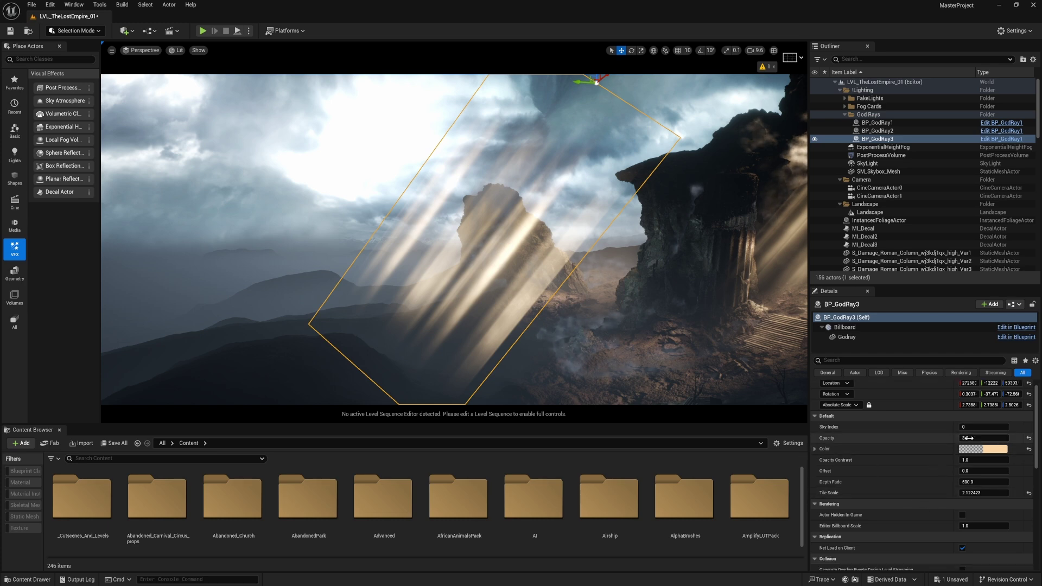
left_click_drag(983, 438, 994, 482)
left_click(984, 449)
key("ctrl+z")
left_click(1029, 482)
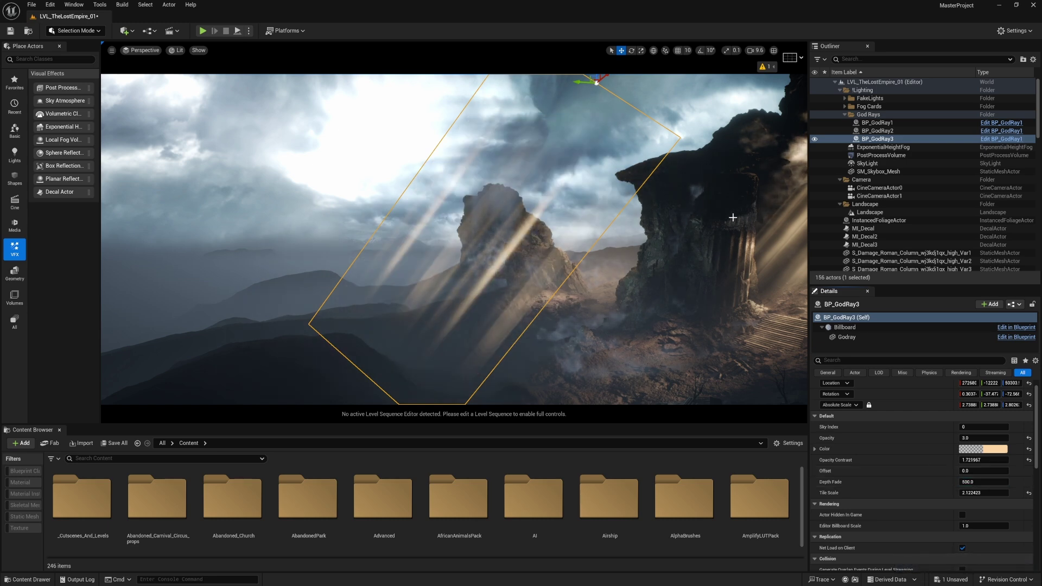
Try a Tile Scale of about 1.88 on BP_GodRay3 and undo that change
mouse_move(982, 492)
left_mouse_down()
mouse_move(967, 492)
mouse_move(976, 492)
left_mouse_up()
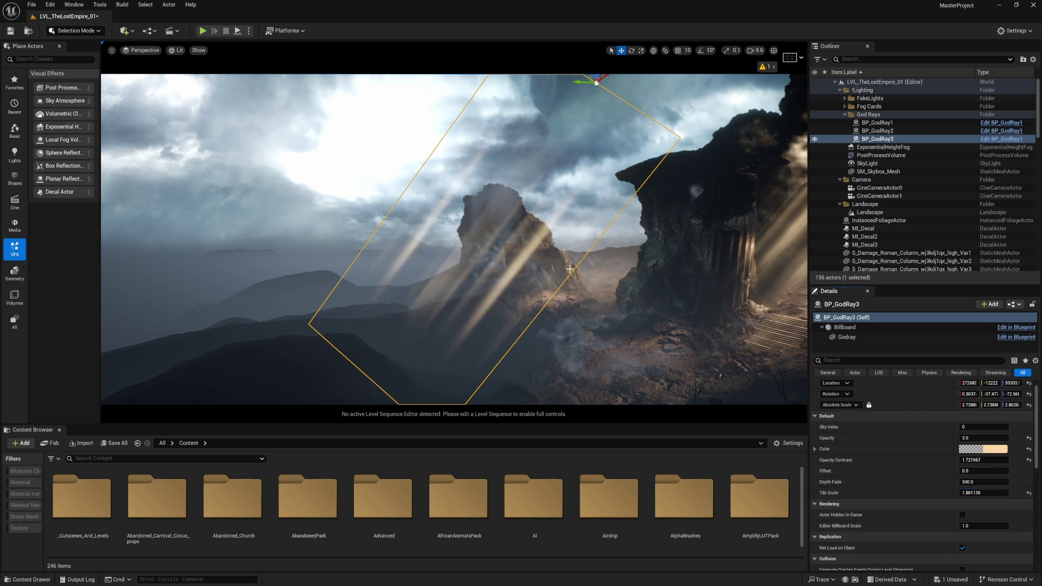
right_click_drag(570, 269, 515, 170)
key("ctrl+z")
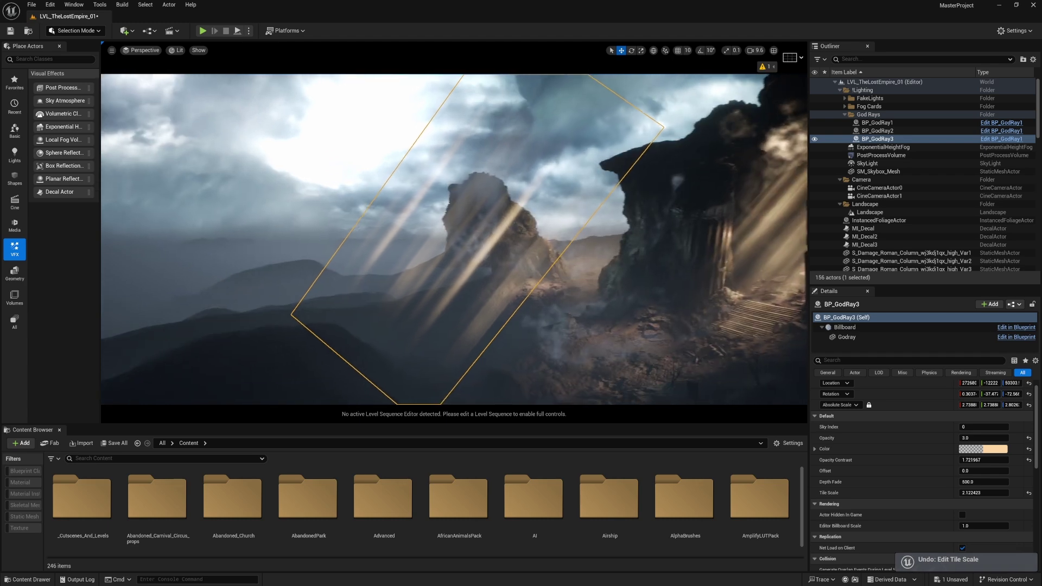
Delete BP_GodRay3, view the god rays between the pillars and return to the CineCameraActor0 shot
right_click_drag(484, 212, 602, 226)
key("Delete")
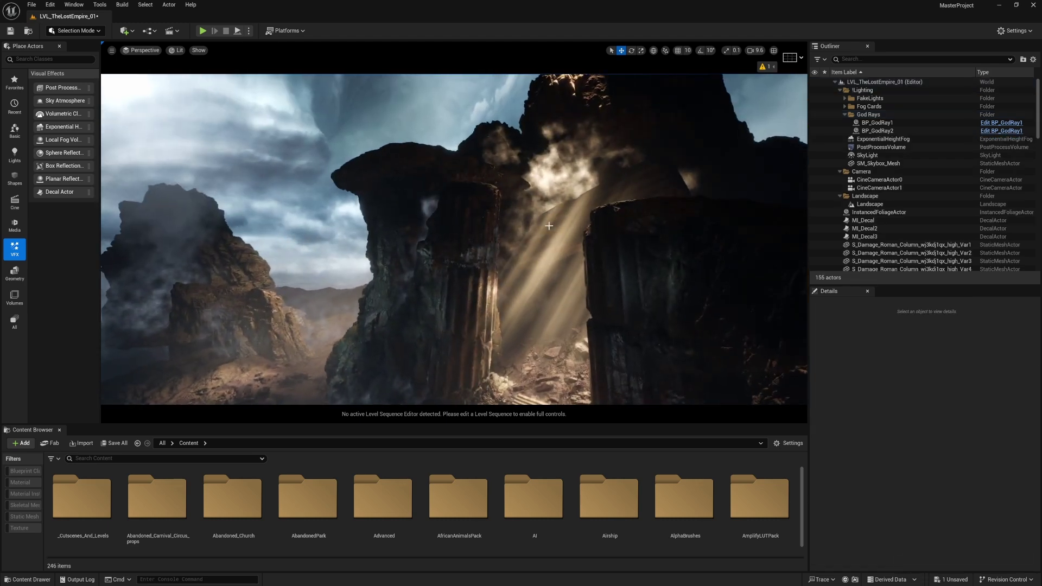
left_click(556, 222)
right_click_drag(583, 167, 592, 168)
key("Escape")
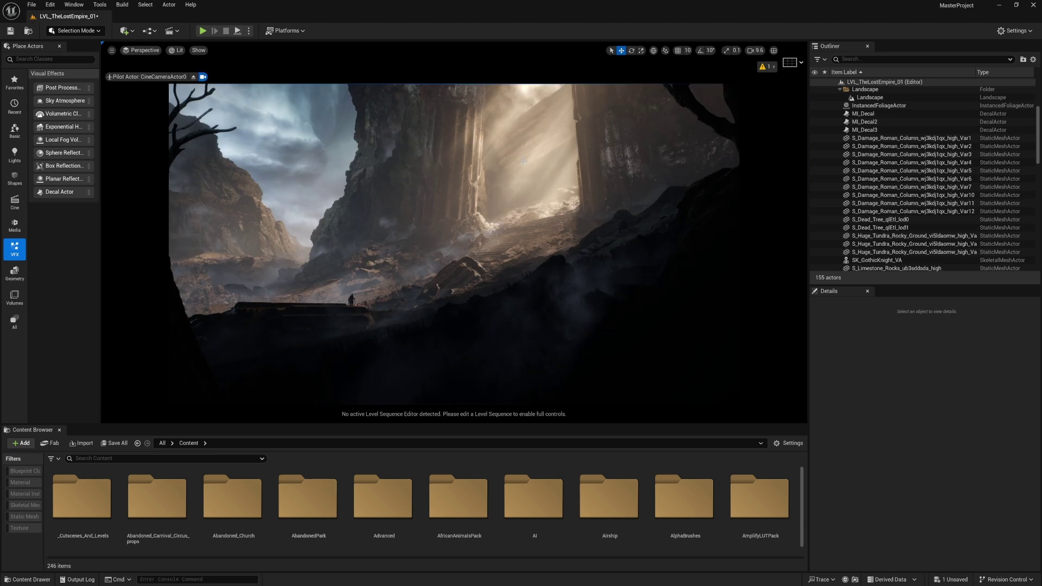
Collapse the Landscape and God Rays folders in the Outliner
left_click(840, 89)
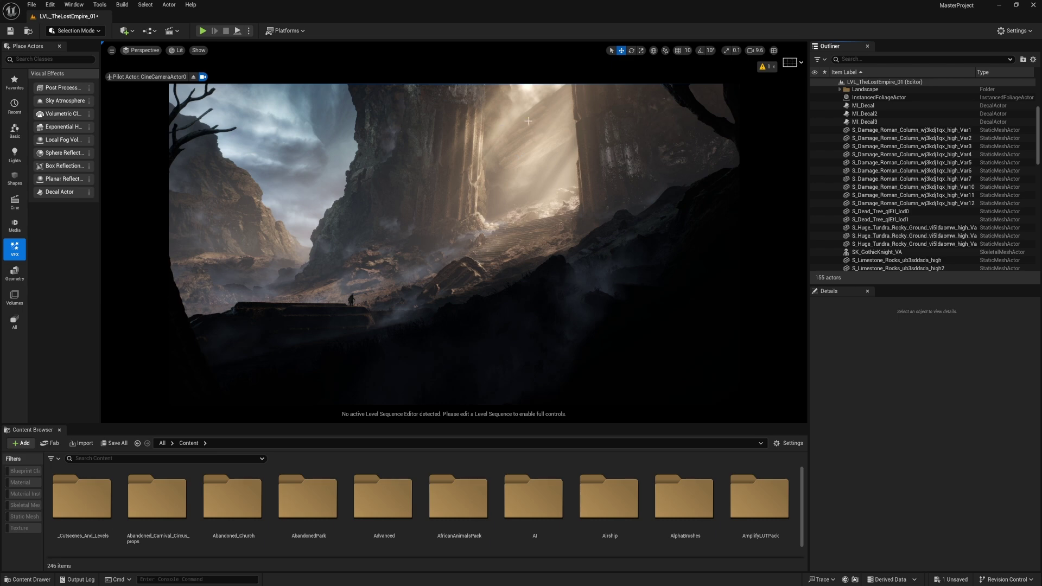
scroll(830, 105, "up", 5)
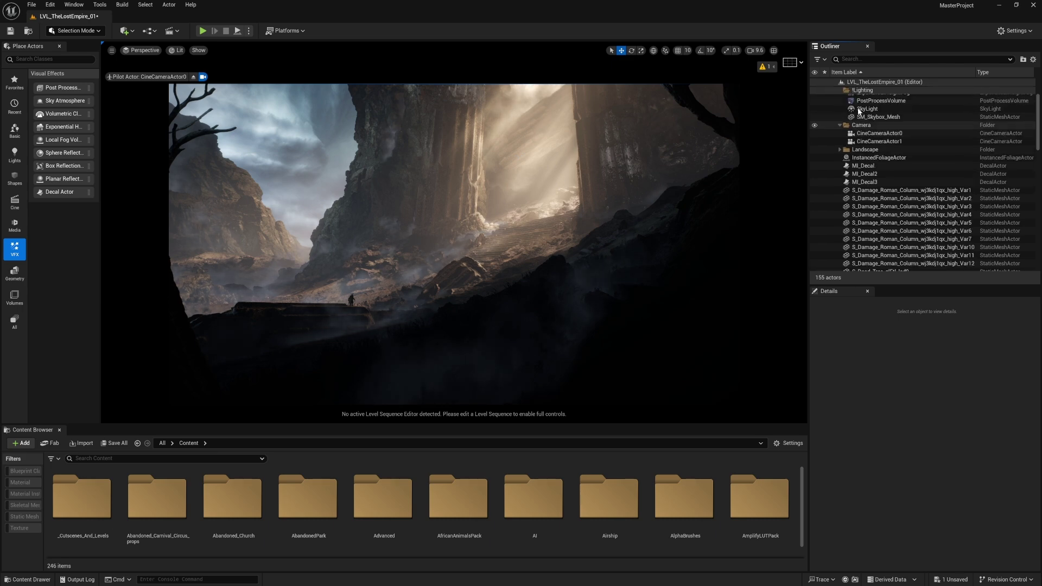
left_click(839, 115)
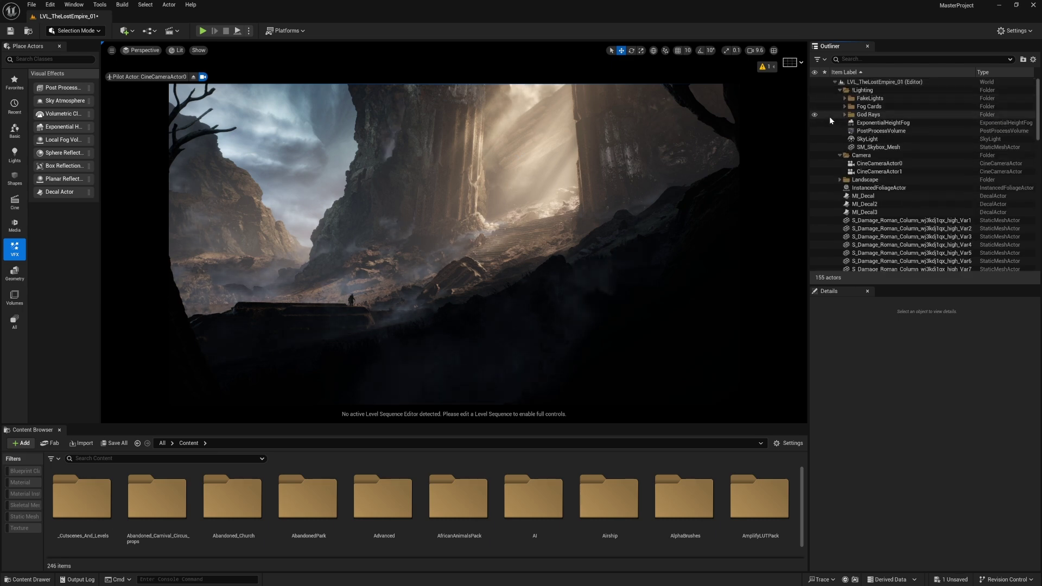
Toggle the God Rays folder's visibility off and on twice to compare the shot, leaving it visible
left_click(815, 115)
left_click(815, 115)
left_click(815, 115)
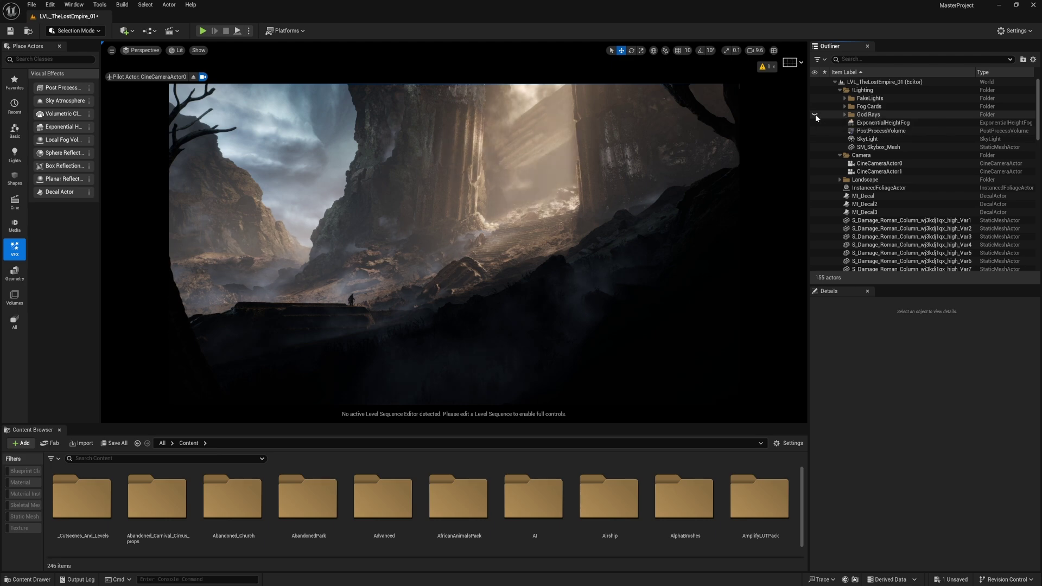
left_click(815, 115)
Hide and show the Fog Cards folder twice to compare the camera shot, leaving the cards visible
left_click(815, 107)
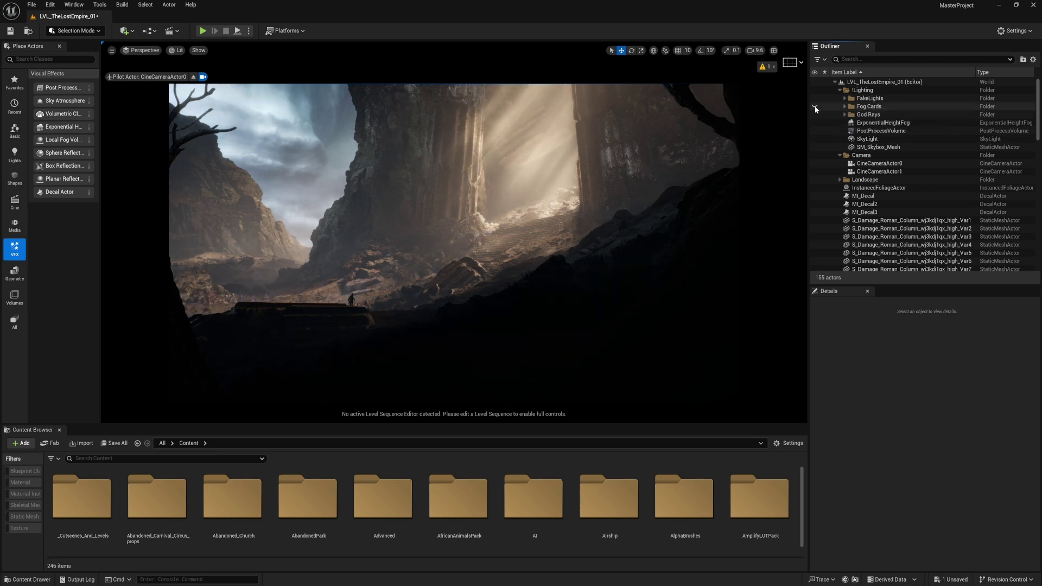
left_click(816, 107)
left_click(816, 107)
left_click(815, 108)
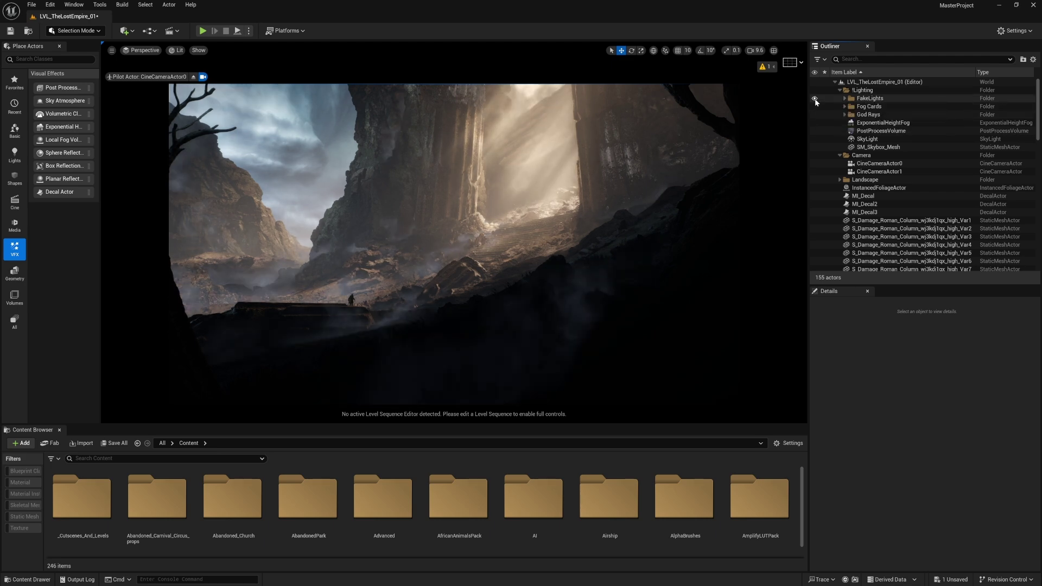
Toggle the FakeLights folder's visibility to compare the shot with and without these lights, leaving it hidden
left_click(815, 99)
left_click(815, 98)
left_click(815, 98)
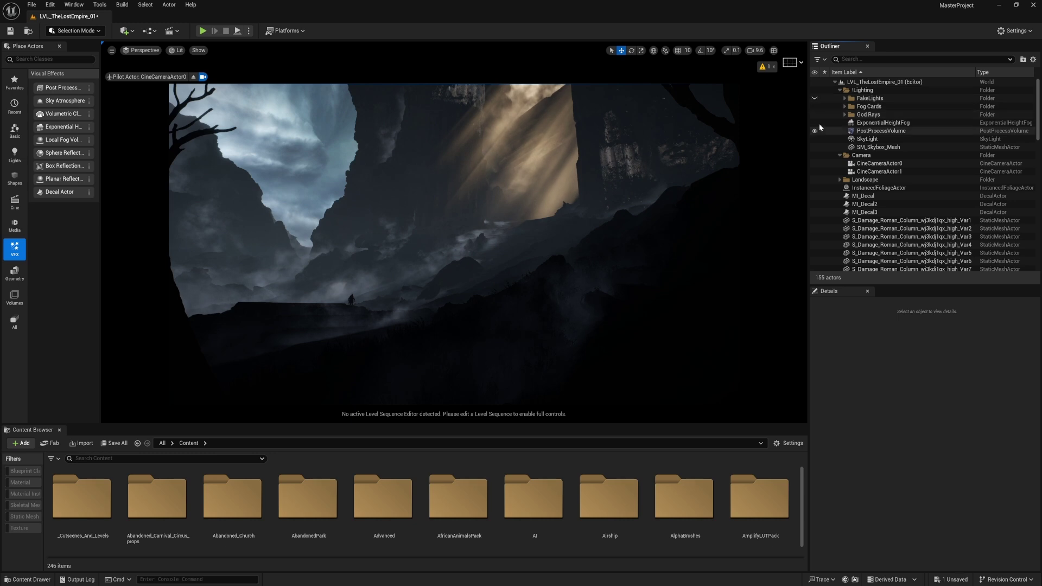
Toggle the ExponentialHeightFog's visibility to compare the shot with and without fog, leaving it hidden
left_click(816, 123)
left_click(815, 123)
left_click(815, 124)
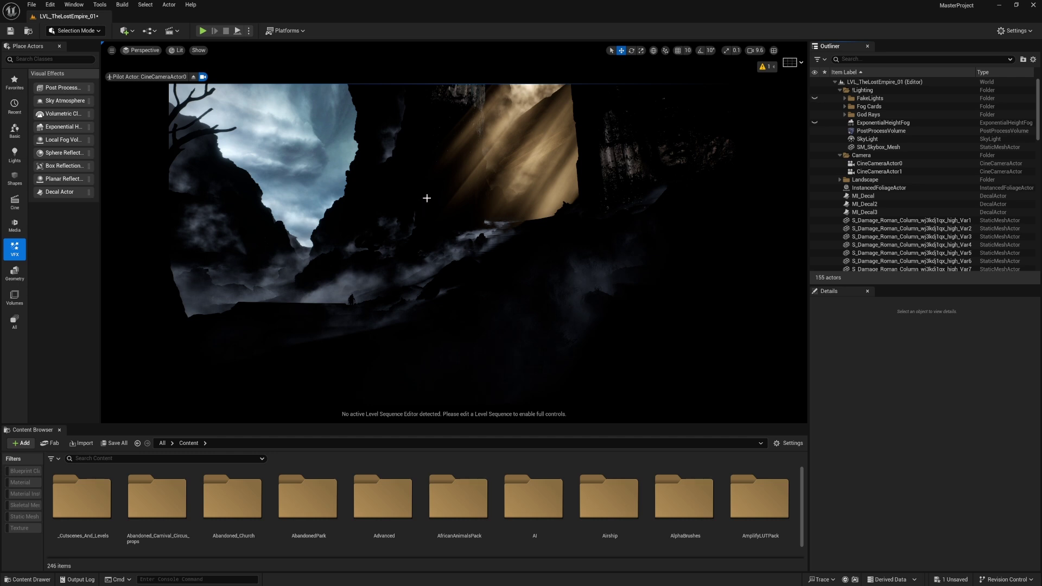
Toggle the visibility of the FakeLights folder and the ExponentialHeightFog to compare the shot, leaving both visible
left_click(815, 99)
left_click(815, 98)
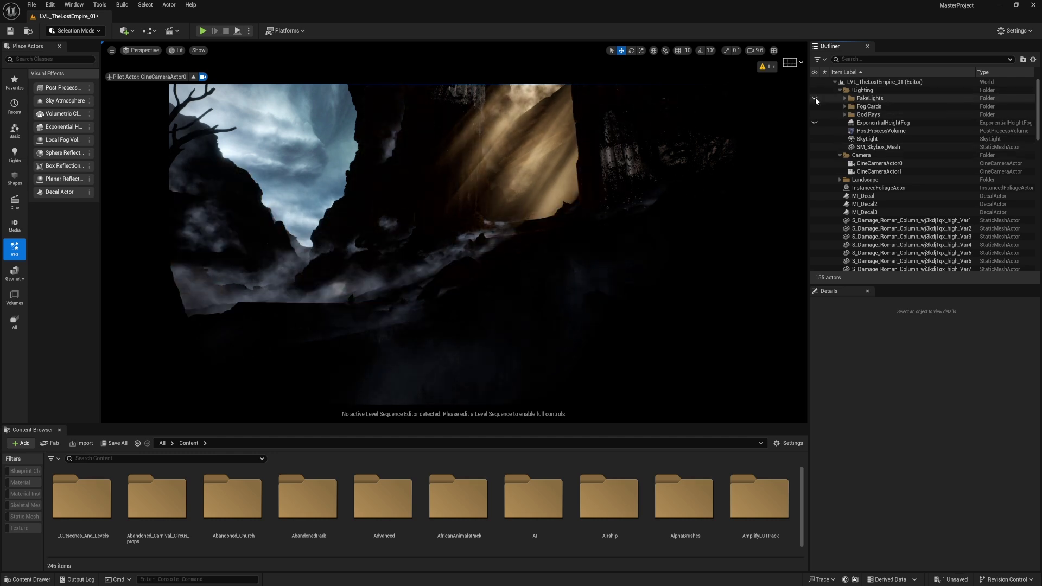
left_click(815, 99)
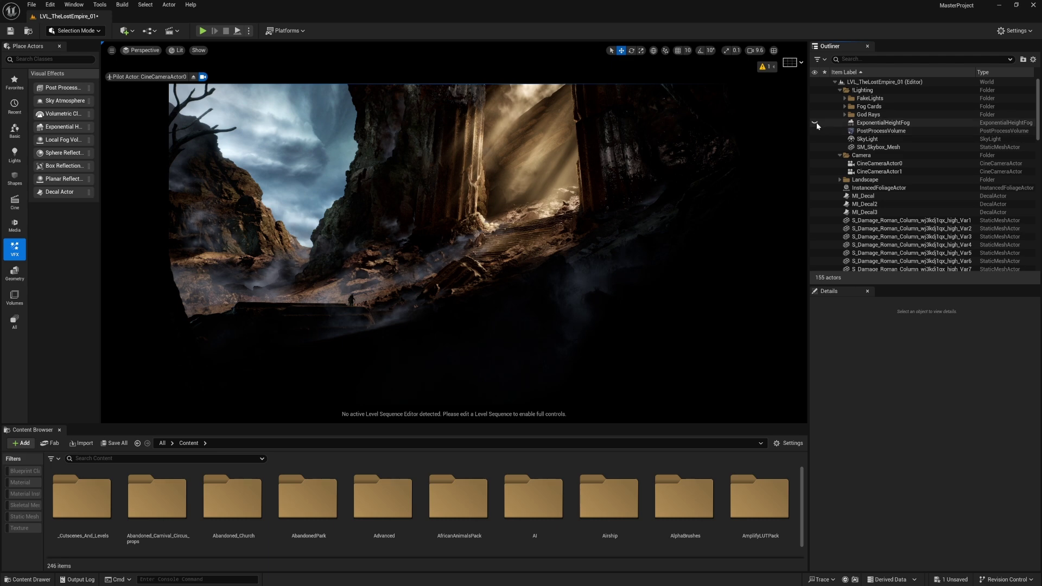
left_click(815, 123)
left_click(815, 123)
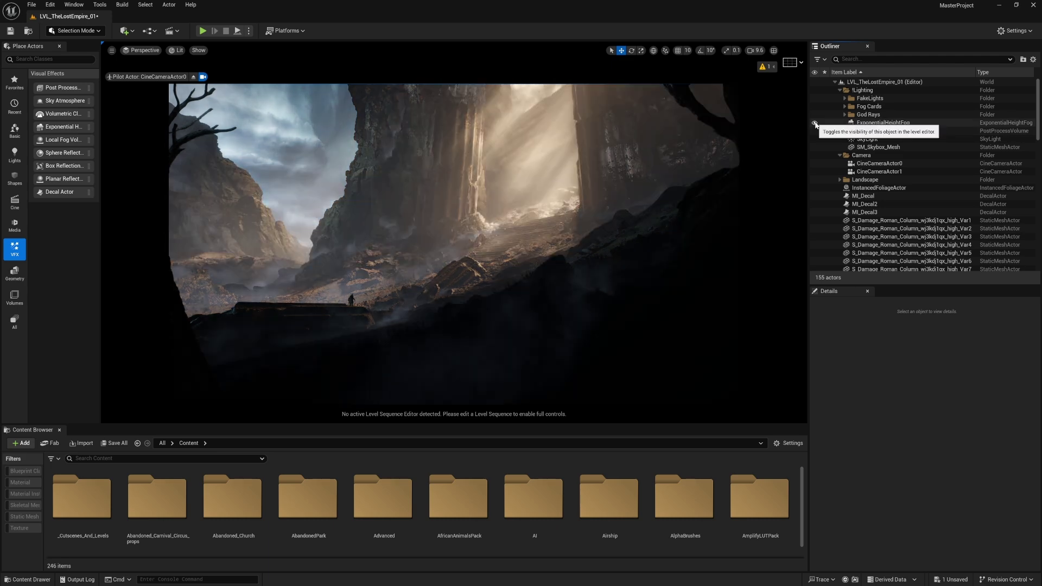
Enter the console variable r.VolumetricFog.GridPixelSize from the volumetric fog suggestions as the console command
left_click(198, 579)
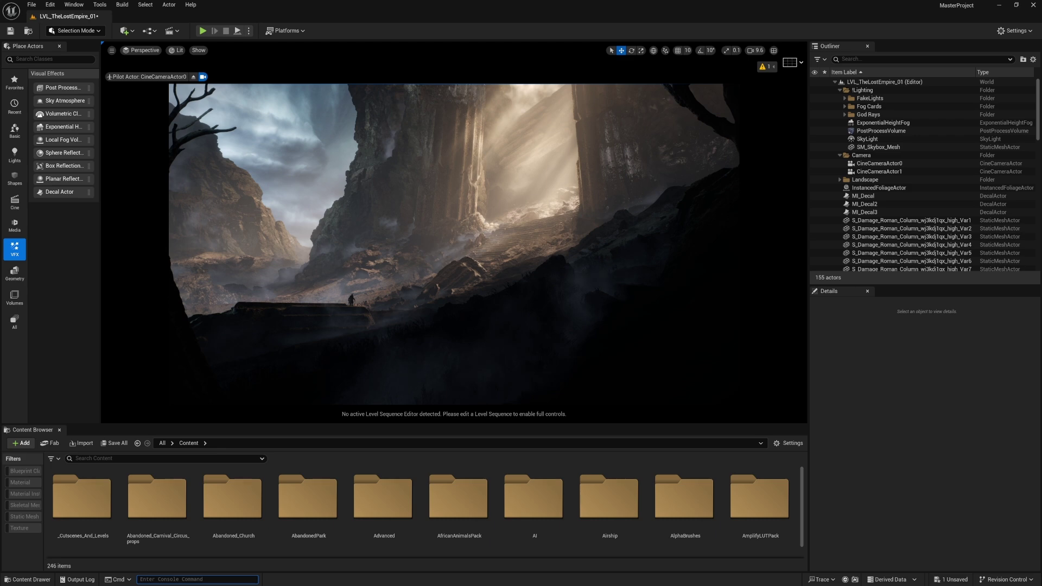
type("r.VolumetricFog.")
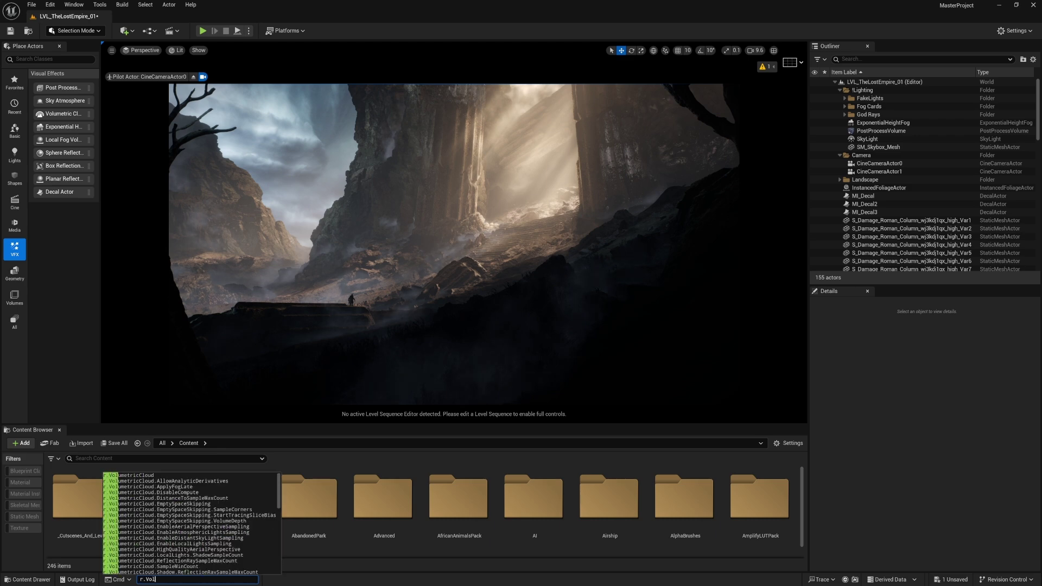
key("Down")
key("Down")
key("Down")
key("Down")
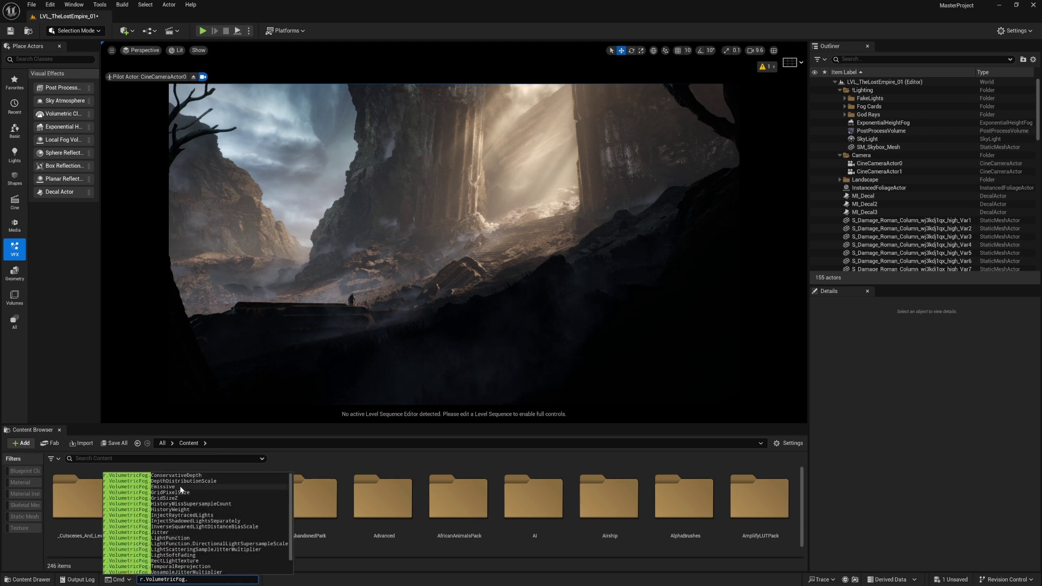
key("Tab")
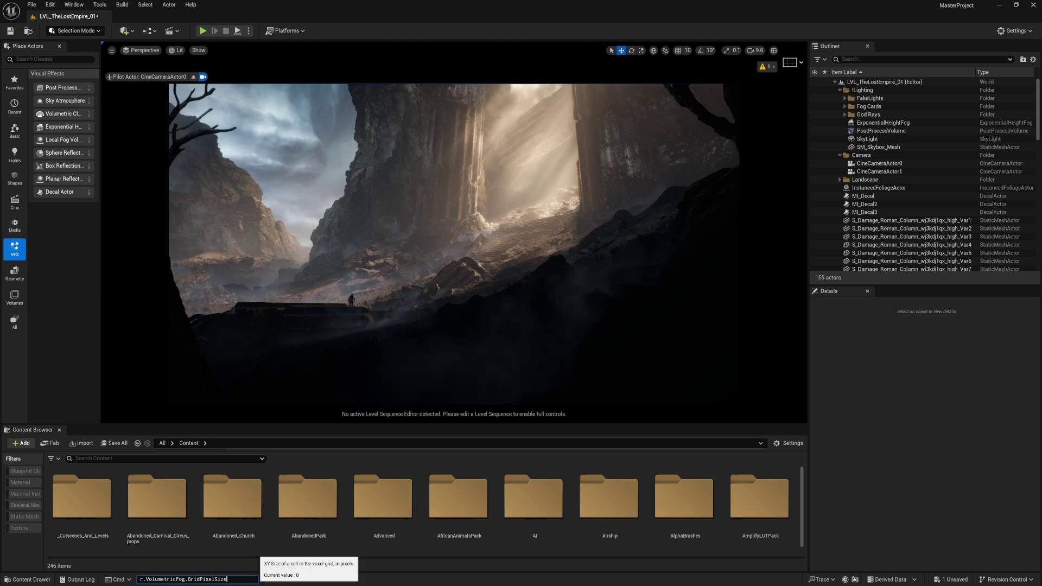